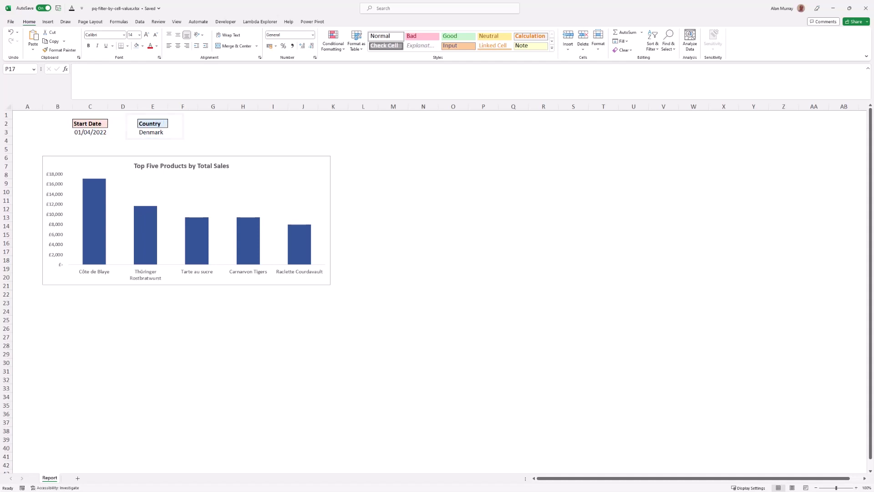
# Step: Examine the choices offered in the Country cell's drop-down list without changing the selected country
pyautogui.click(163, 133)
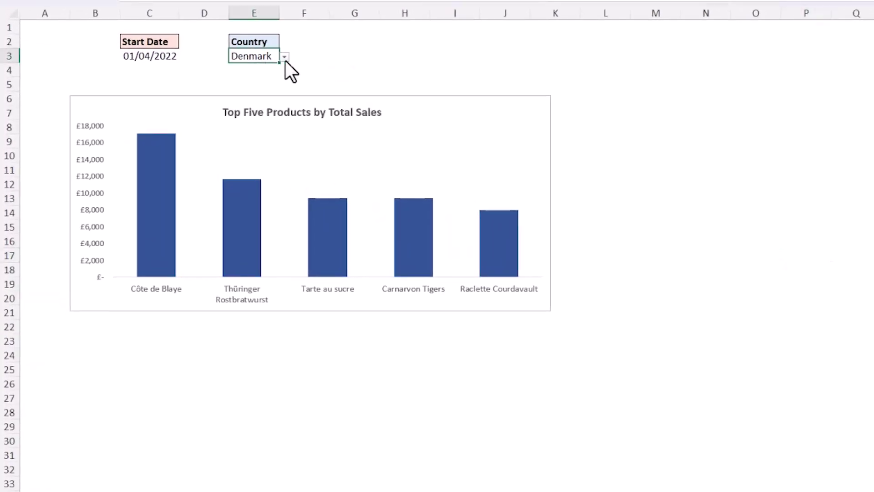
pyautogui.click(285, 60)
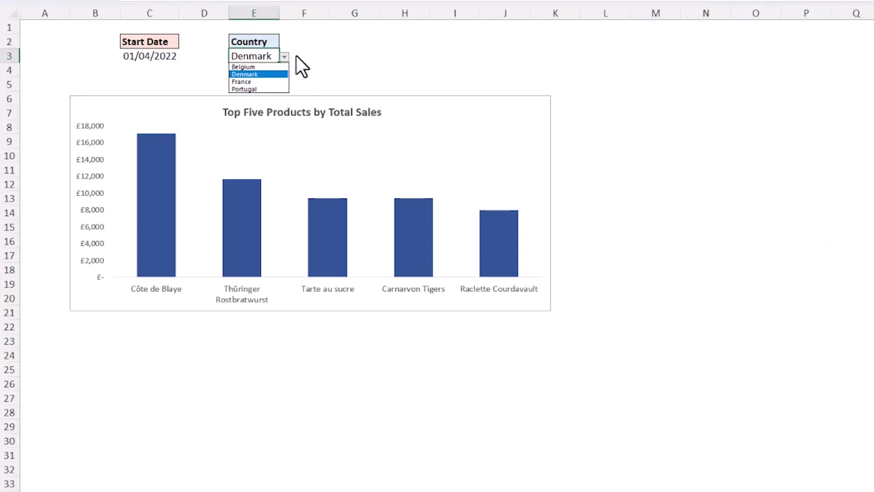
pyautogui.press('Escape')
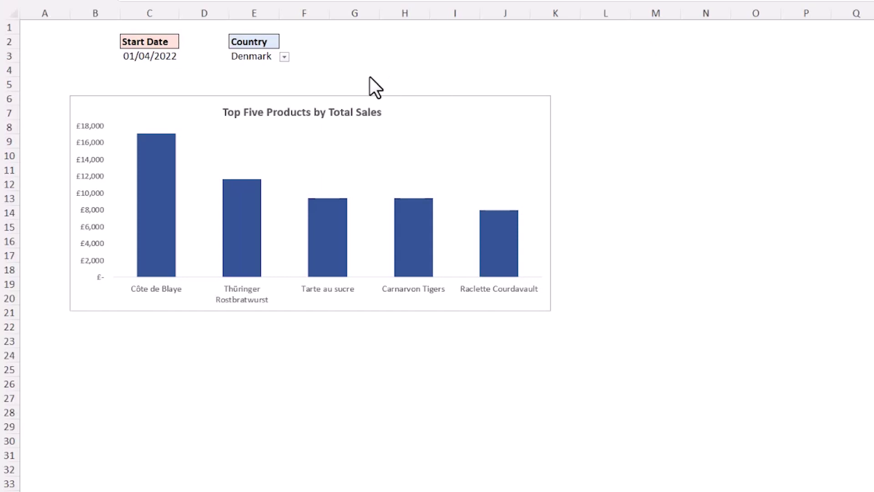
# Step: Convert the Start Date heading and its date cell into a table with headers and load it into Power Query
pyautogui.click(168, 56)
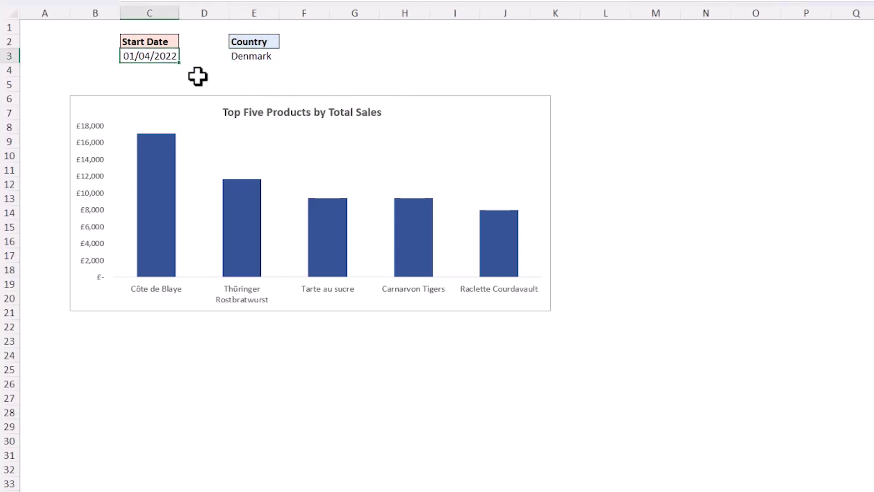
pyautogui.click(230, 36)
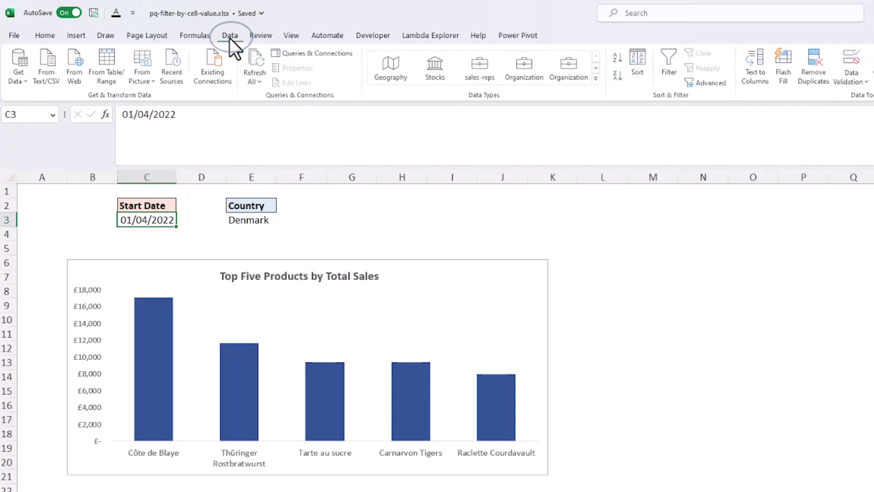
pyautogui.click(119, 78)
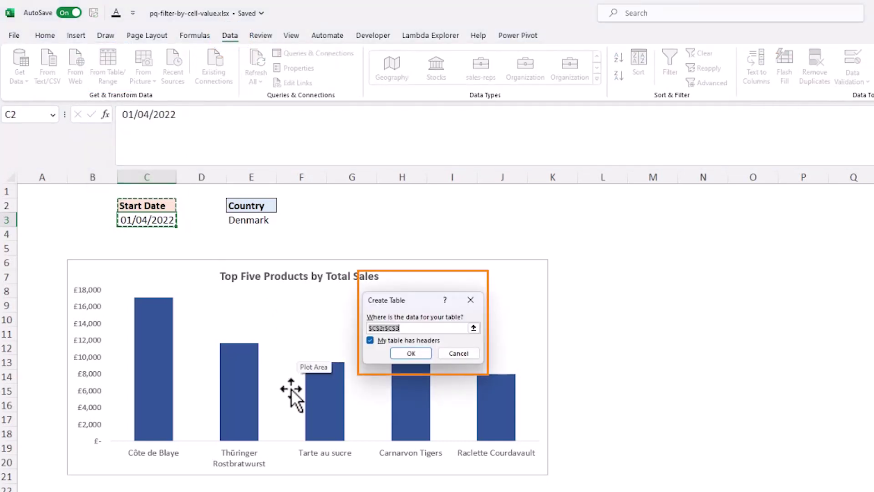
pyautogui.click(401, 353)
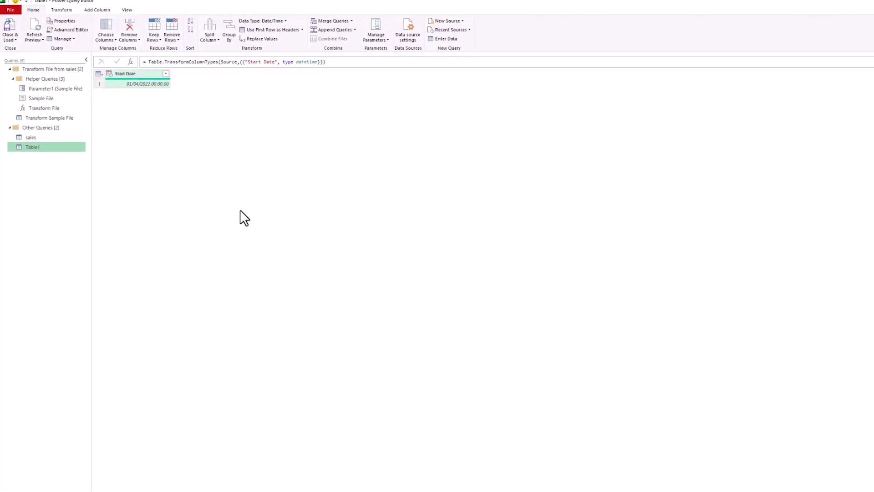
# Step: Change the Start Date column's data type to Date, replacing the current type conversion
pyautogui.click(110, 73)
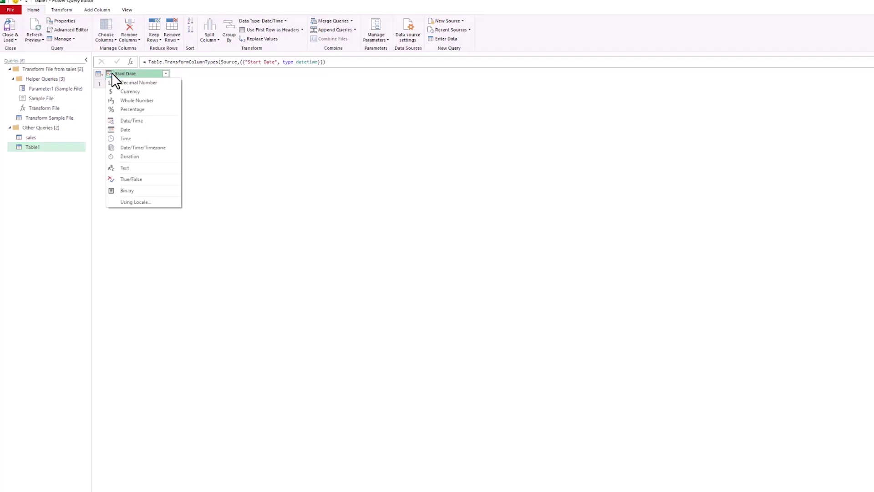
pyautogui.click(129, 130)
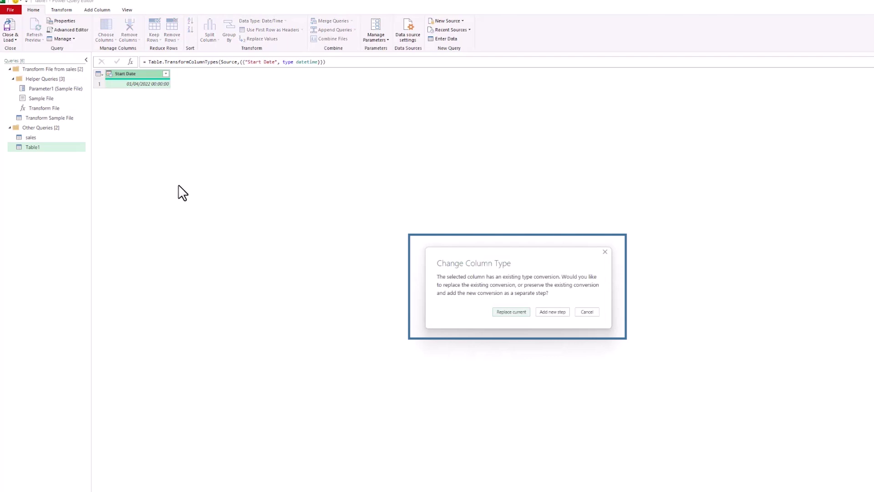
pyautogui.click(512, 312)
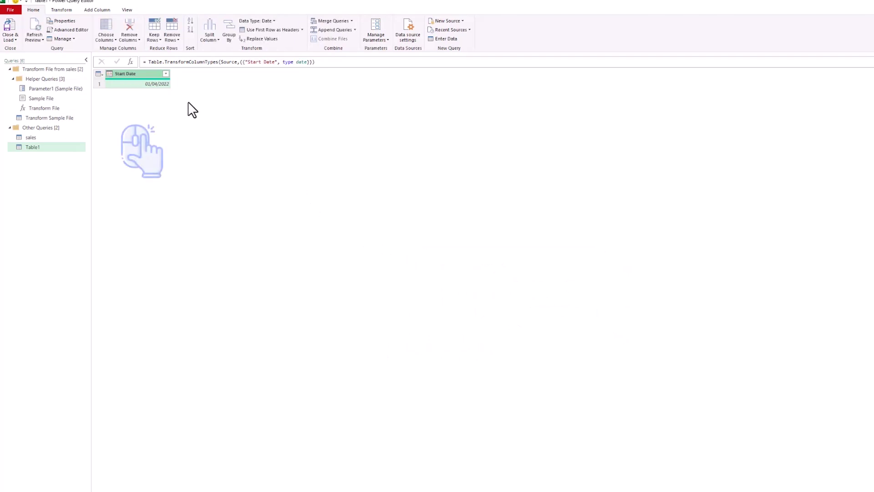
# Step: Drill down into the Start Date value and rename its query StartDate
pyautogui.rightClick(164, 85)
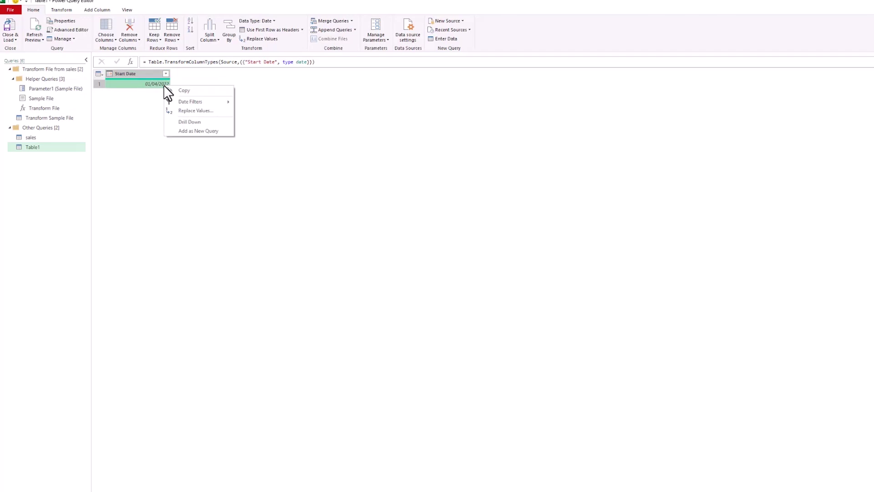
pyautogui.click(196, 123)
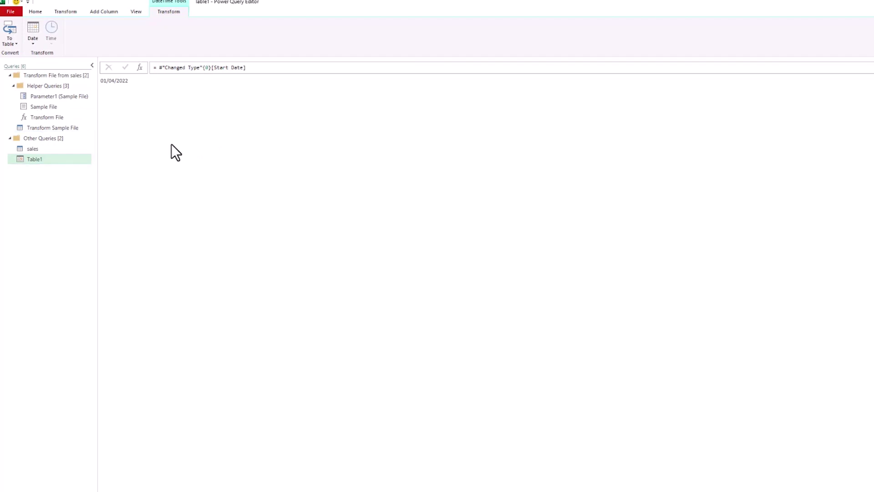
pyautogui.rightClick(43, 159)
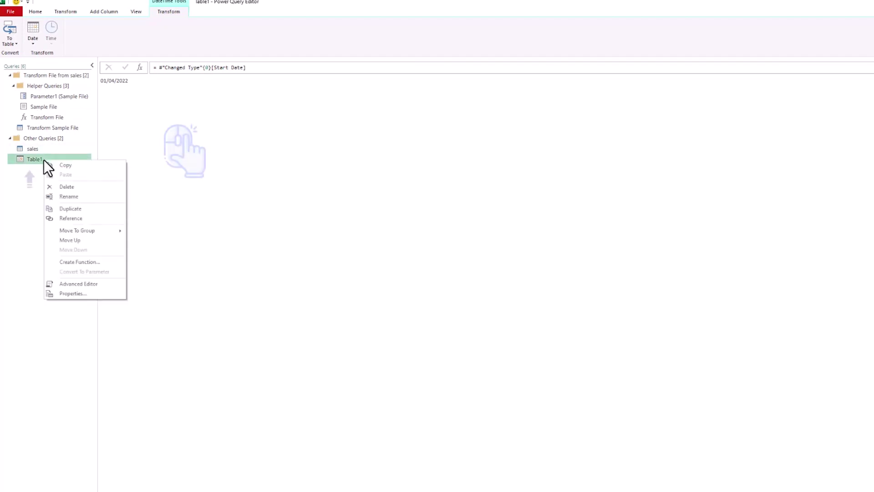
pyautogui.click(66, 198)
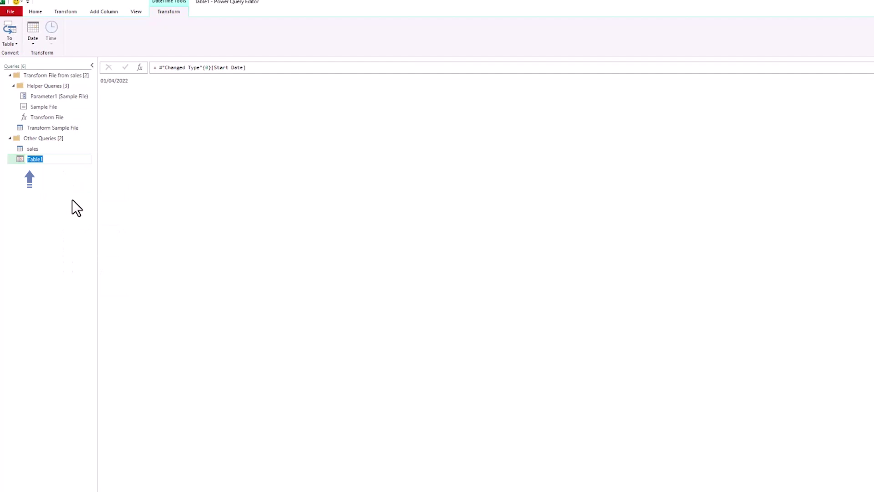
pyautogui.write('StartDate')
pyautogui.press('Return')
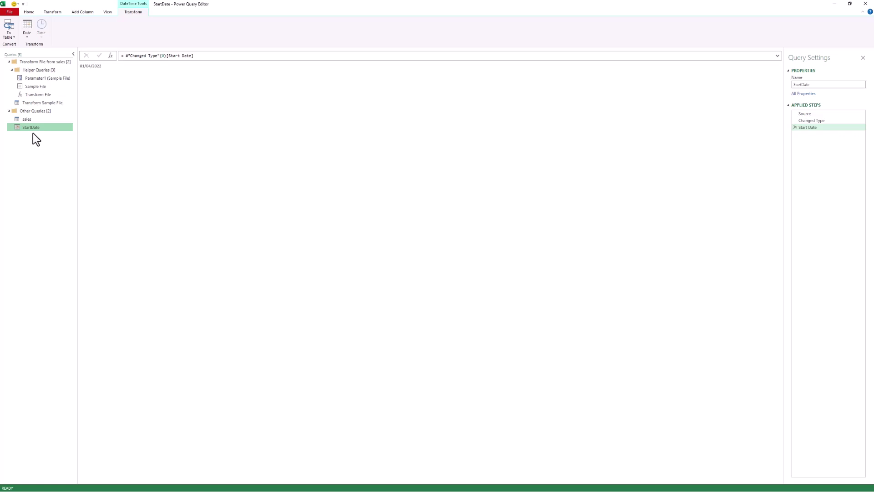
# Step: In the sales query, set up a custom date filter on Order Date using the condition "is after or equal to"
pyautogui.click(31, 121)
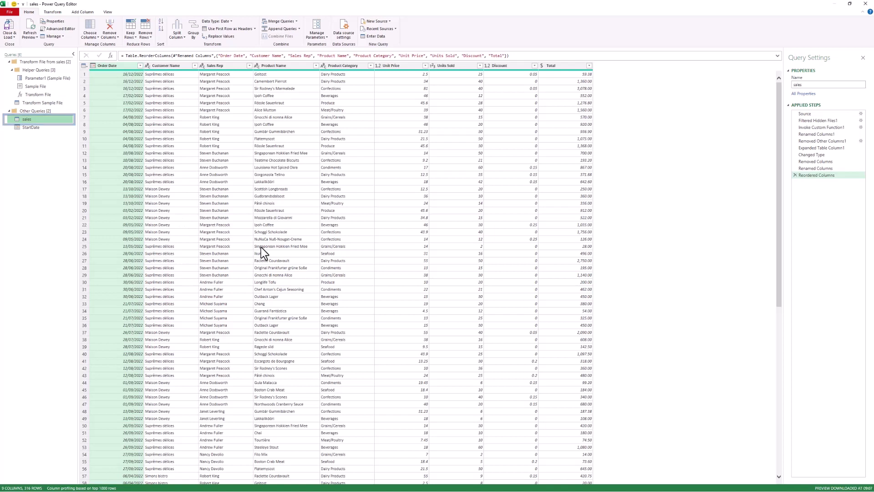
pyautogui.press('Tab')
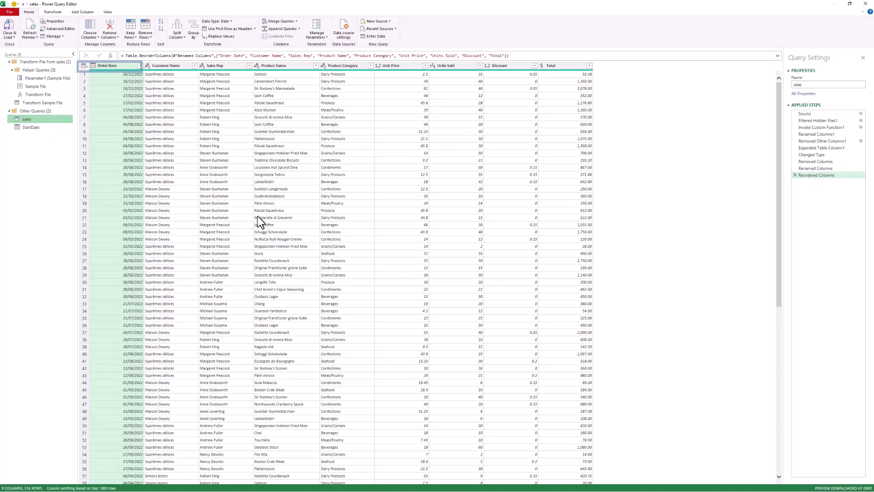
pyautogui.click(140, 67)
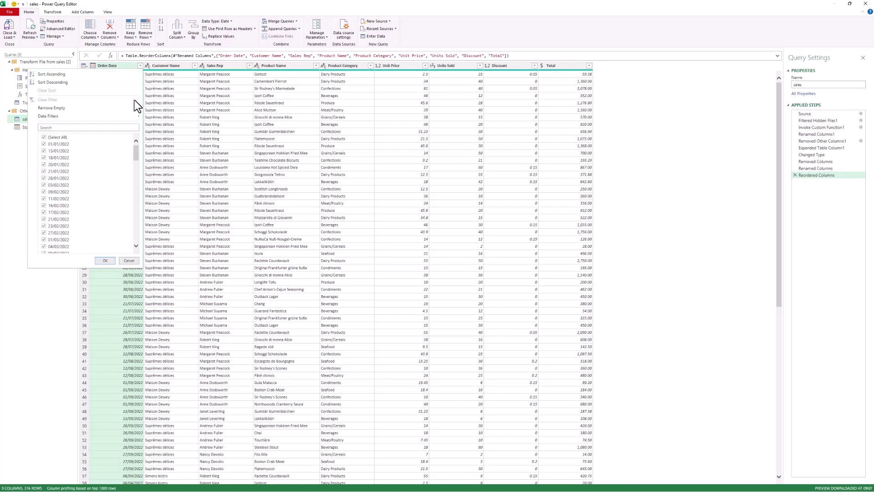
pyautogui.moveTo(120, 117)
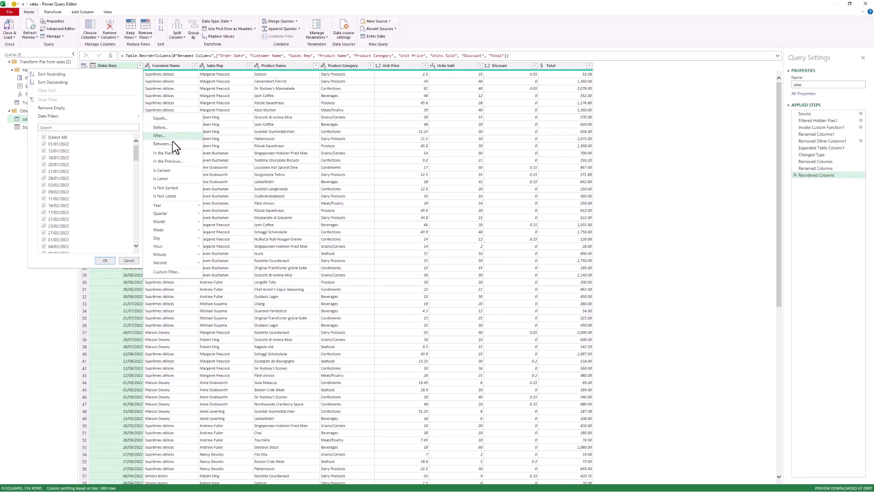
pyautogui.click(176, 272)
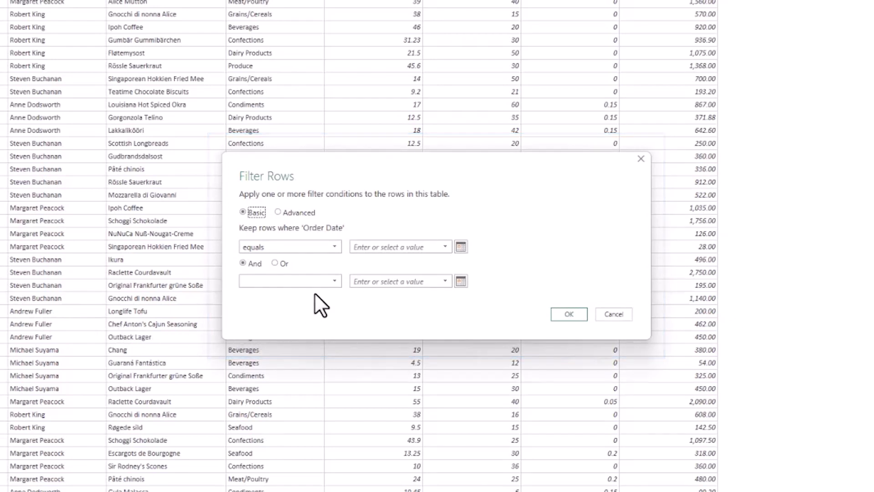
pyautogui.click(337, 247)
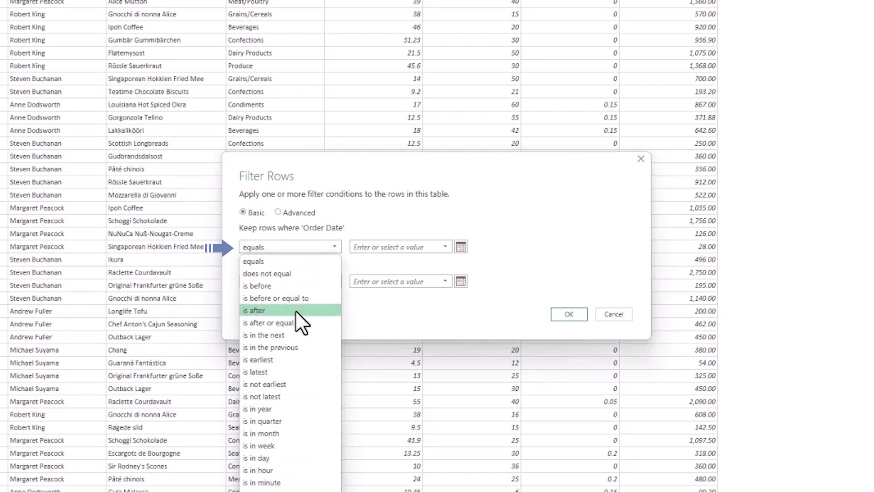
pyautogui.click(293, 321)
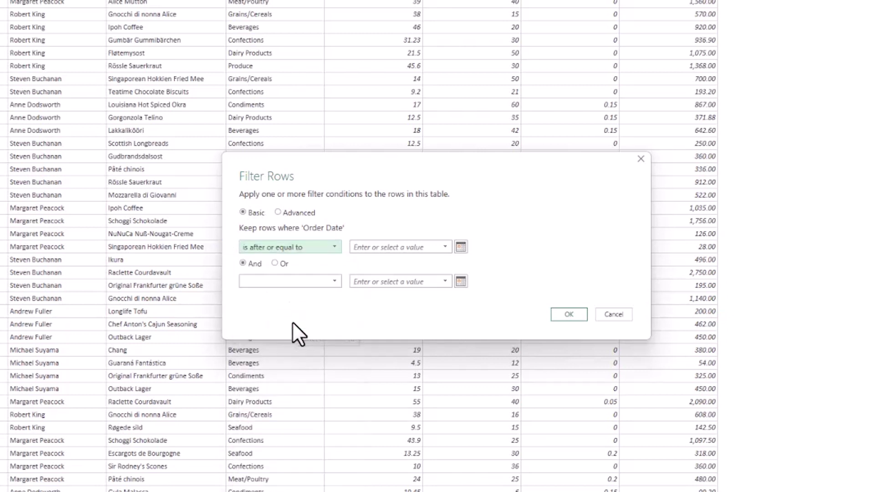
# Step: Choose 04/05/2022 as the Order Date filter's comparison date and apply the filter
pyautogui.click(462, 247)
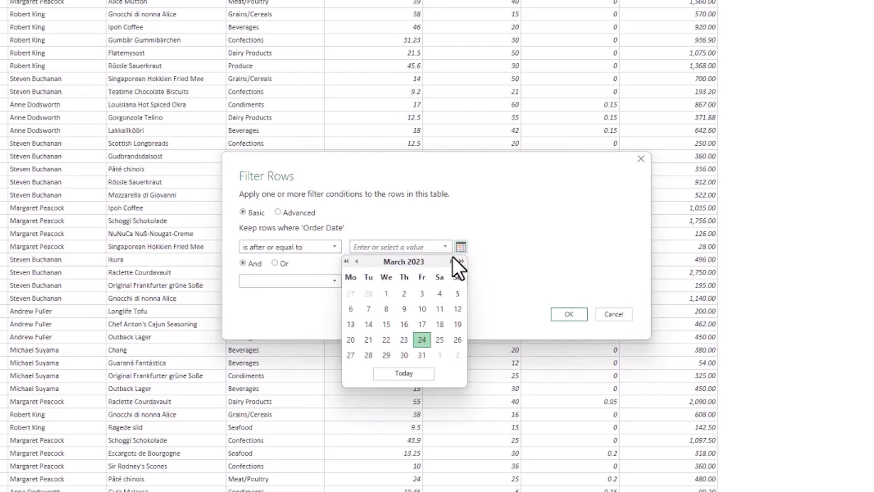
pyautogui.click(357, 261)
pyautogui.click(356, 261)
pyautogui.click(356, 261)
pyautogui.click(357, 261)
pyautogui.click(356, 261)
pyautogui.click(357, 261)
pyautogui.click(356, 261)
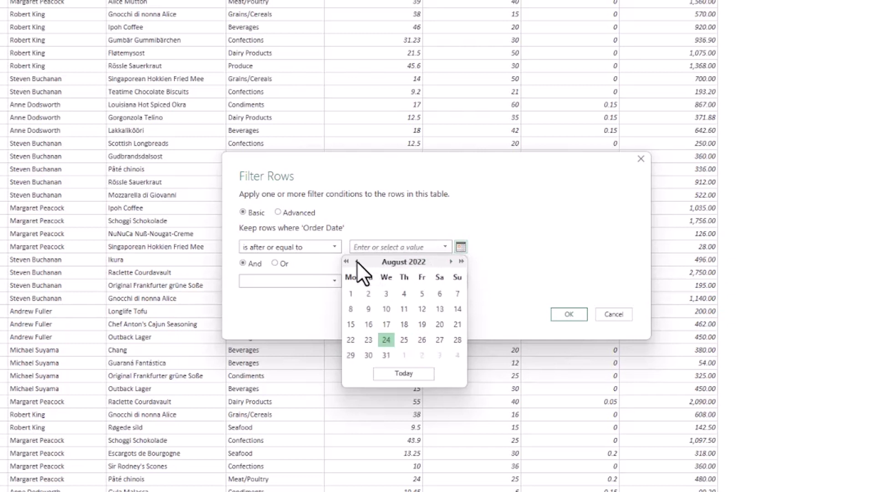
pyautogui.click(357, 261)
pyautogui.click(356, 261)
pyautogui.click(356, 261)
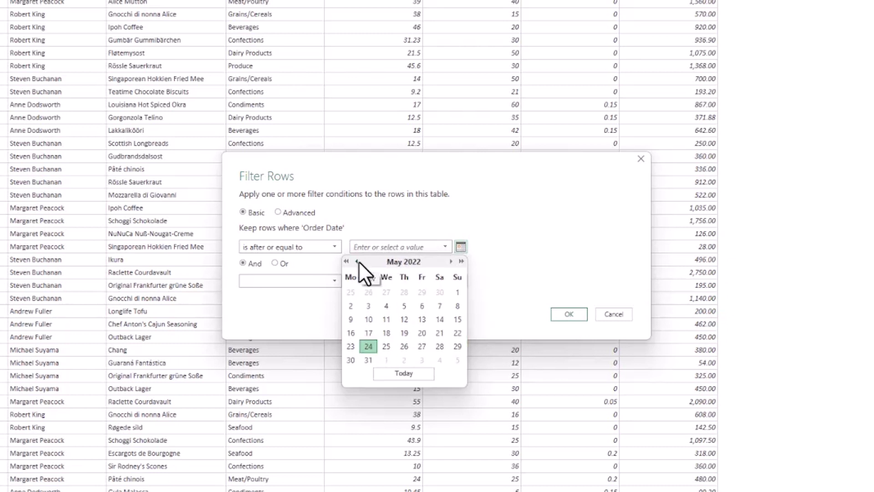
pyautogui.click(386, 306)
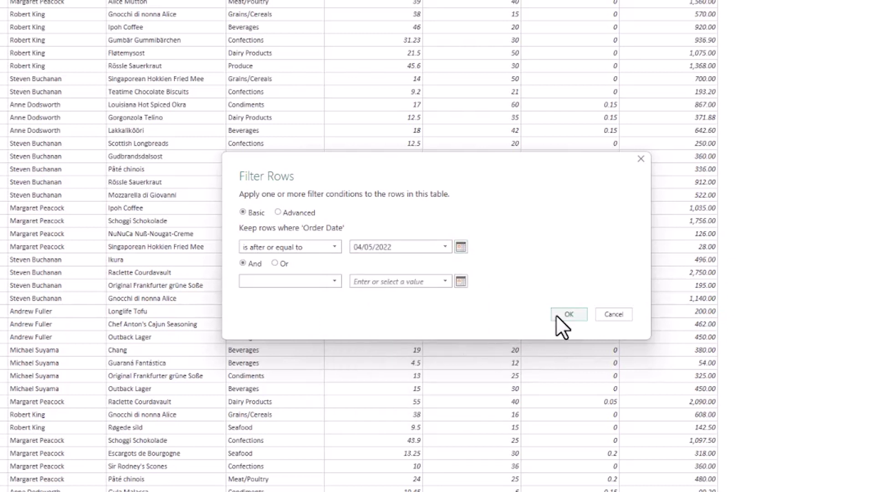
pyautogui.click(568, 314)
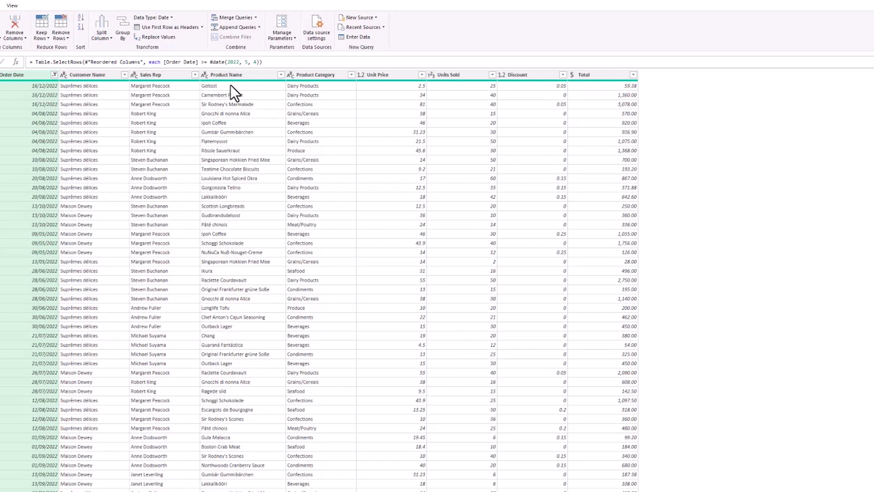
# Step: Replace the fixed #date(2022, 5, 4) value in the sales query's filter formula with the StartDate query
pyautogui.moveTo(210, 62); pyautogui.dragTo(259, 64)
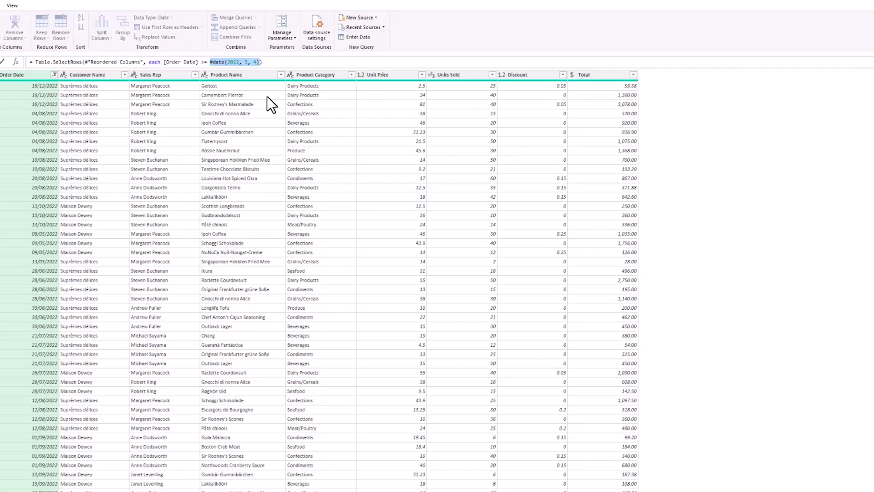
pyautogui.write('Start')
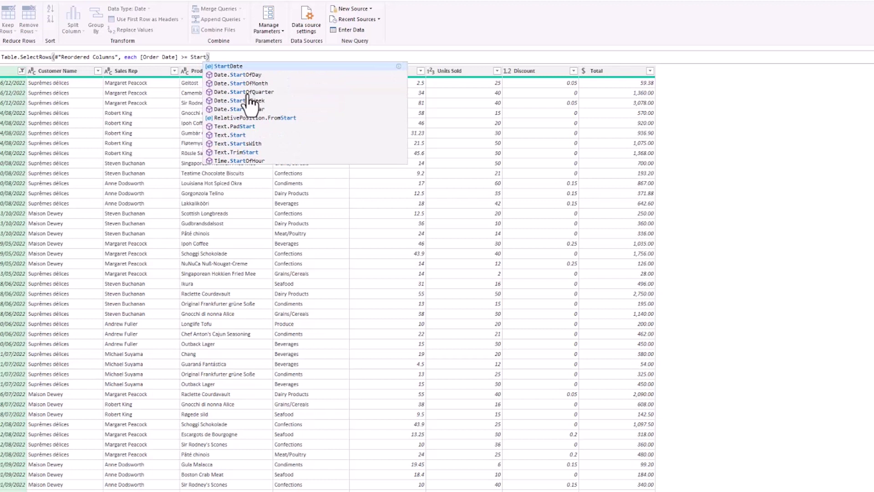
pyautogui.click(241, 67)
pyautogui.press('Return')
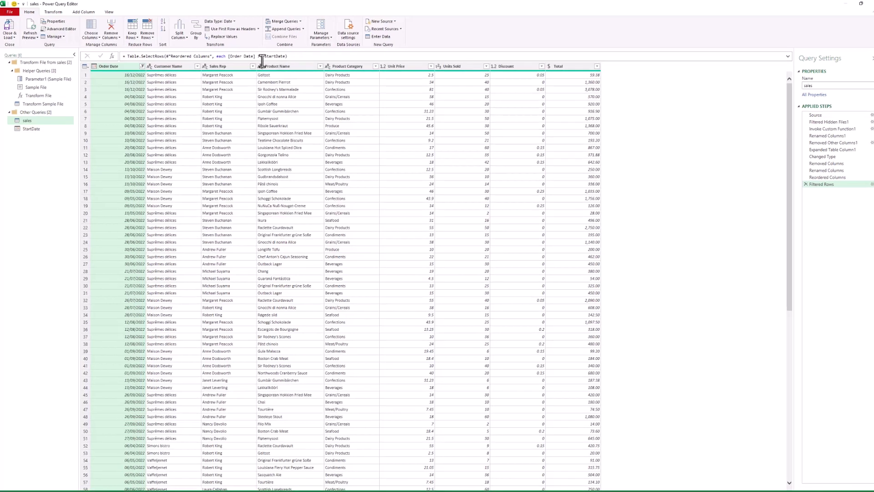
# Step: Close Power Query and load the new query to the workbook as a connection only
pyautogui.click(16, 41)
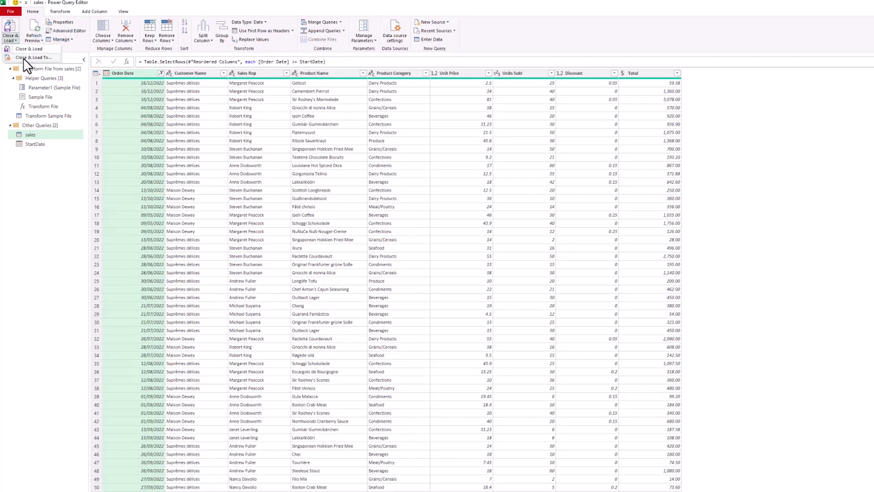
pyautogui.click(25, 49)
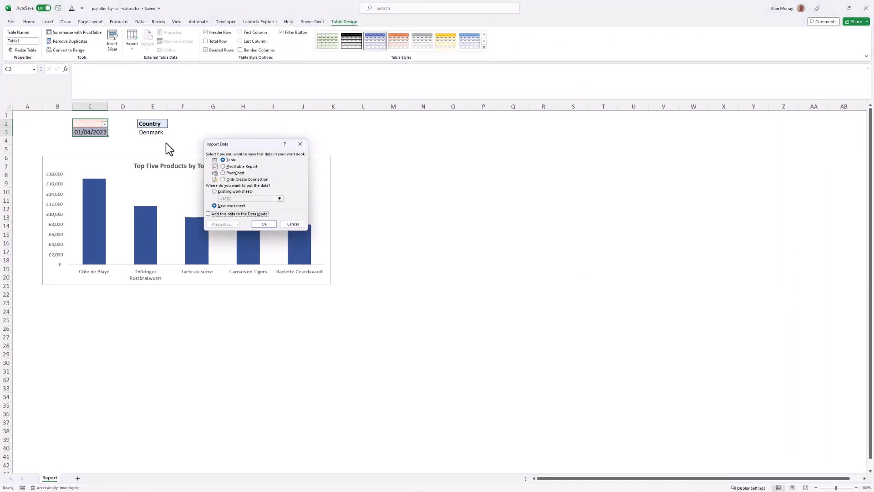
pyautogui.click(223, 179)
pyautogui.click(260, 223)
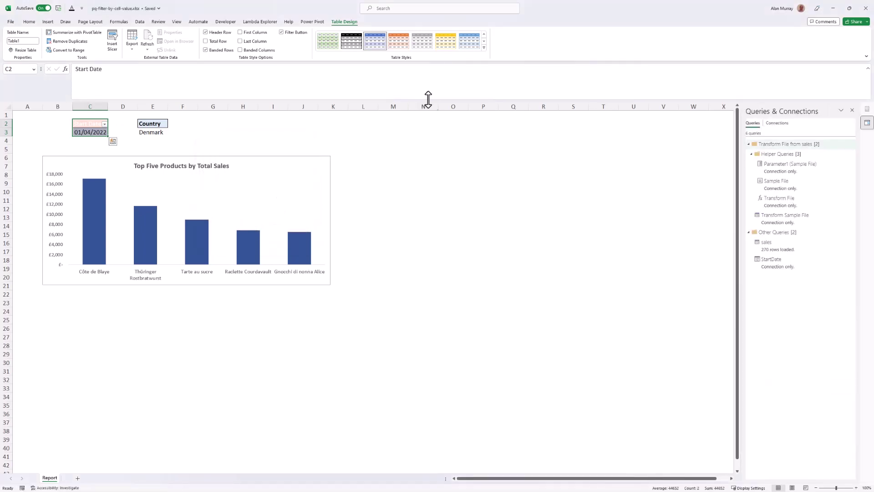
# Step: Apply the plain None style from the Light table styles to the Start Date table
pyautogui.click(483, 49)
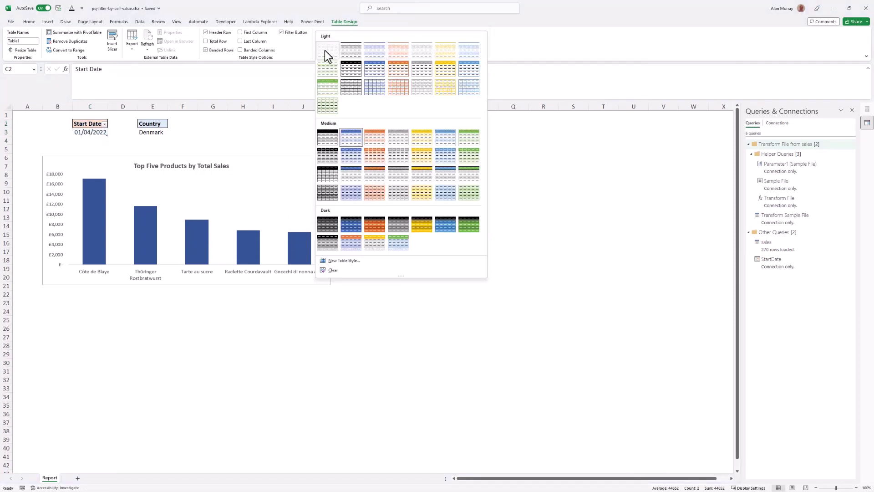
pyautogui.click(325, 50)
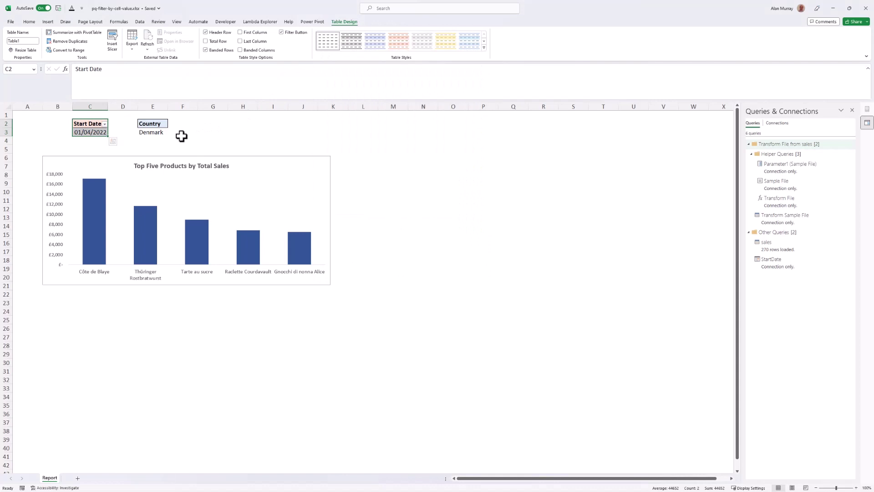
# Step: Set the Start Date cell to 01/08/2022 and refresh all the workbook's queries
pyautogui.click(182, 135)
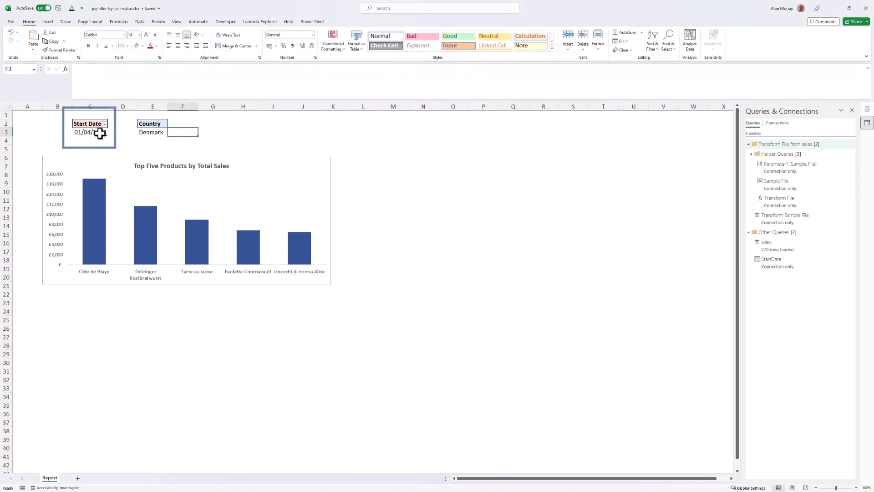
pyautogui.click(98, 132)
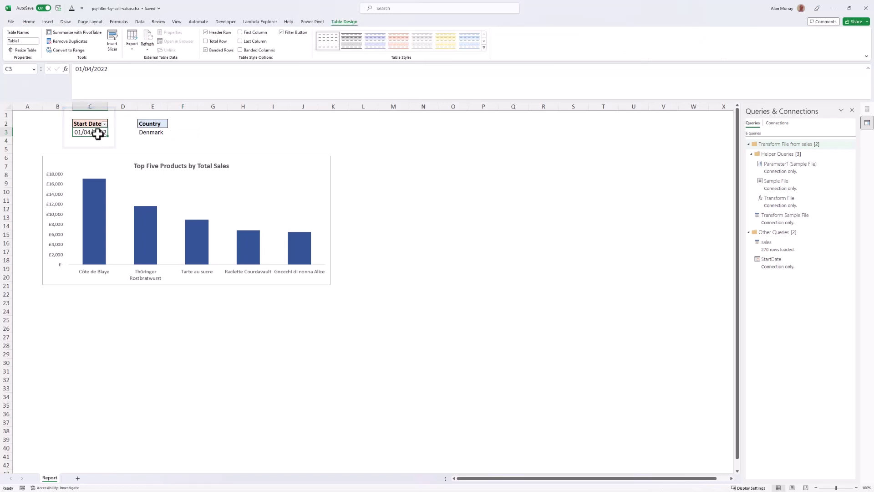
pyautogui.doubleClick(98, 132)
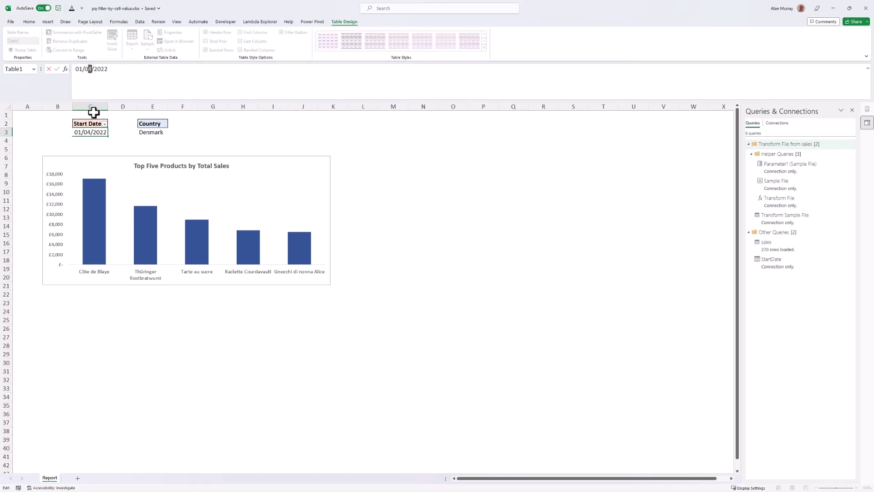
pyautogui.write('8')
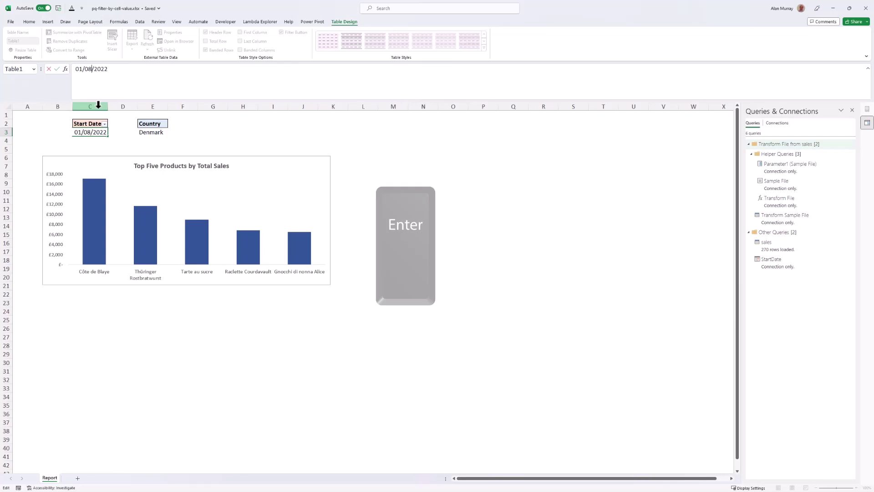
pyautogui.press('Return')
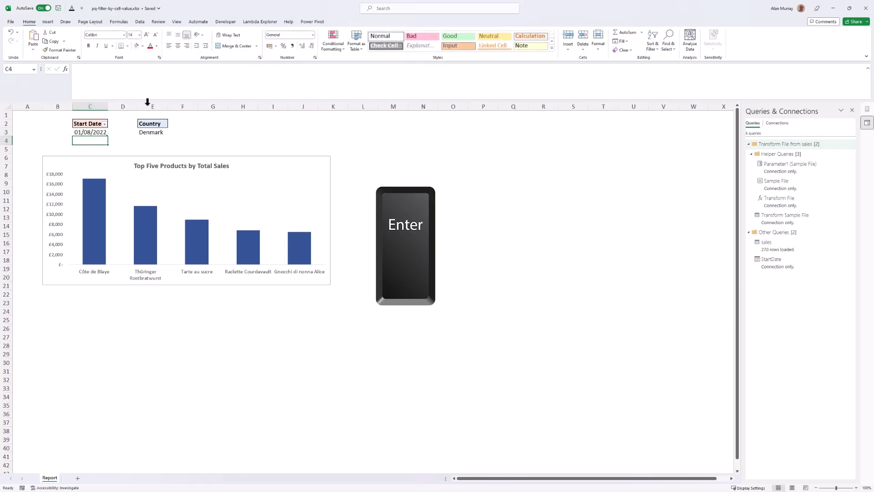
pyautogui.click(144, 21)
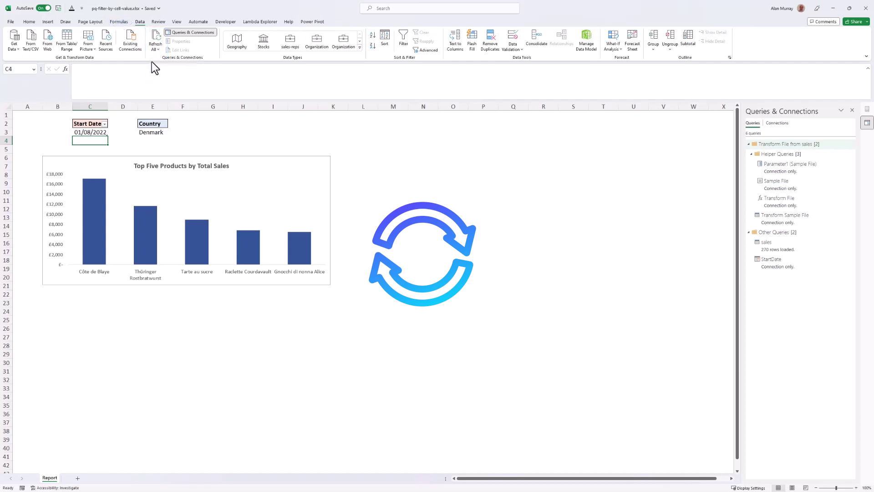
pyautogui.click(156, 40)
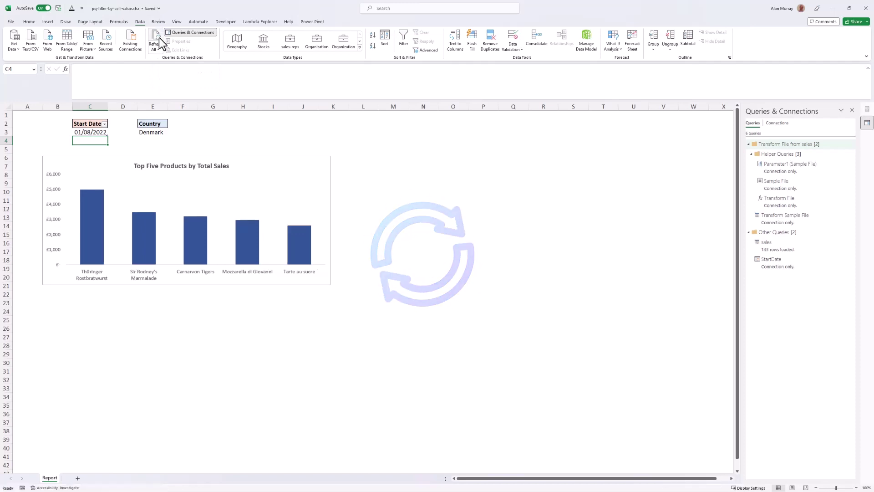
# Step: Set the Start Date cell to 01/05/2022 and refresh all the data behind the chart
pyautogui.click(98, 133)
pyautogui.doubleClick(91, 70)
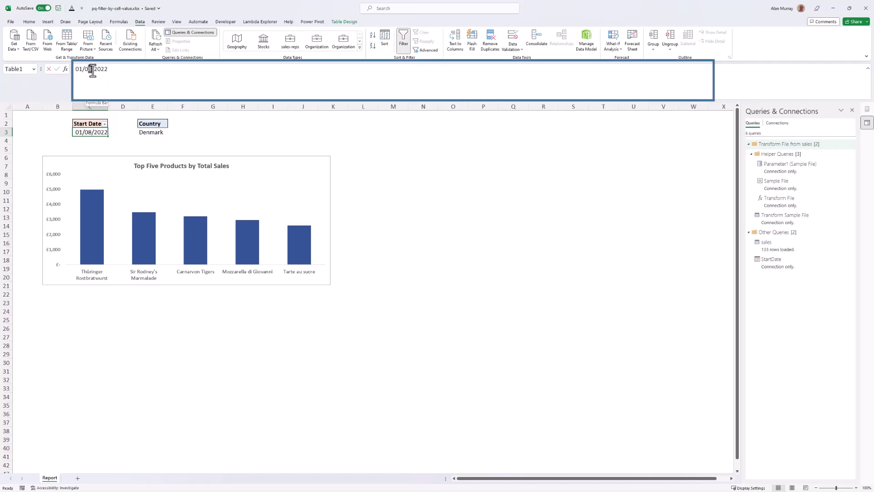
pyautogui.write('05')
pyautogui.press('Return')
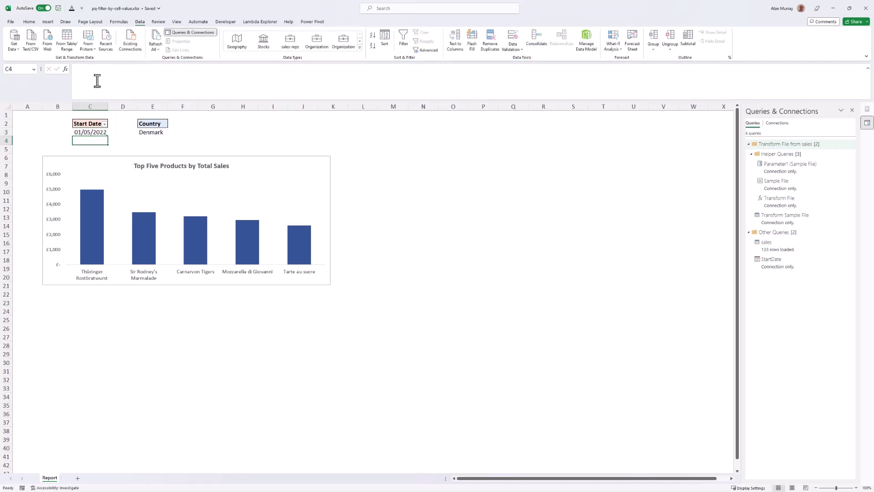
pyautogui.click(154, 43)
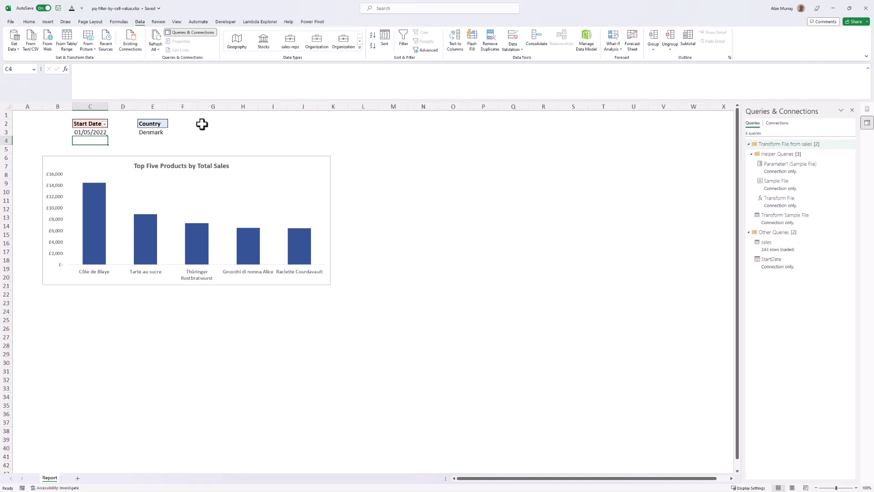
# Step: Load the Country header and its value into Power Query as a table with headers, and drill down to the Denmark value
pyautogui.click(157, 132)
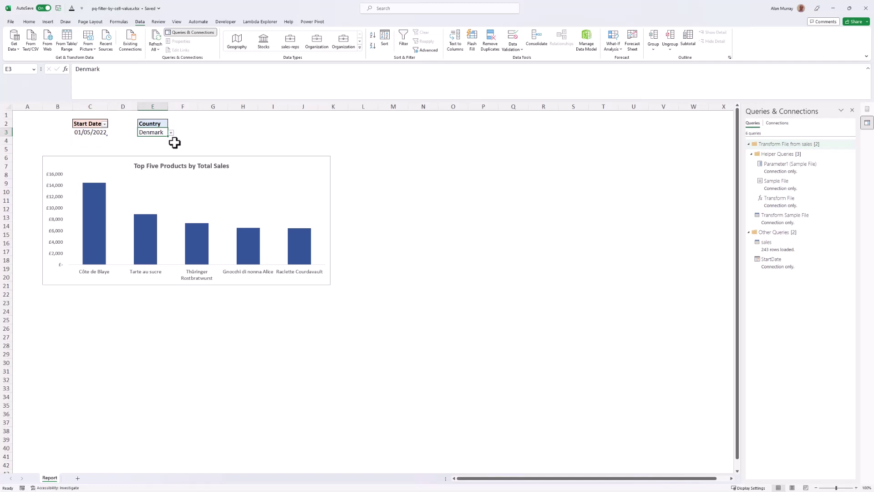
pyautogui.click(67, 42)
pyautogui.click(251, 217)
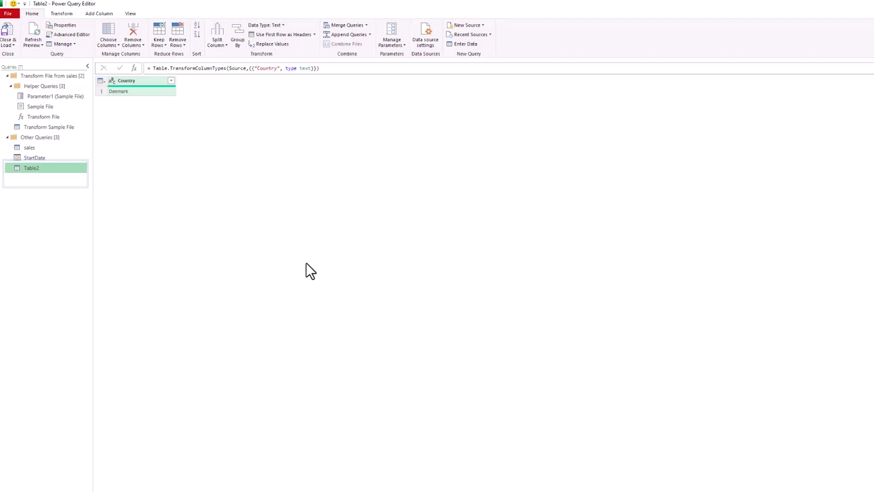
pyautogui.rightClick(141, 90)
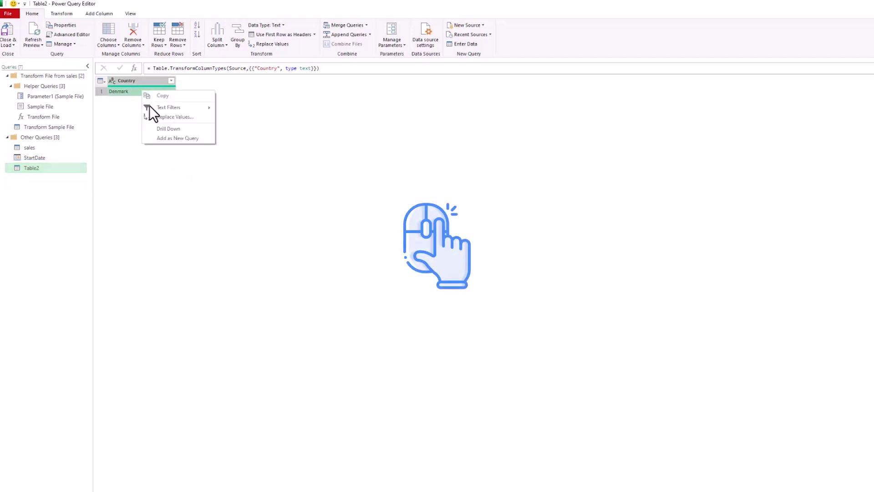
pyautogui.click(164, 128)
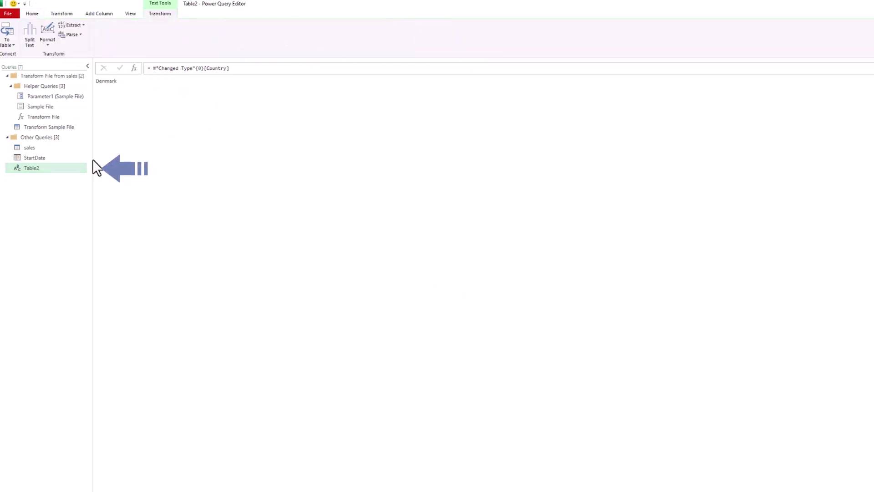
# Step: Rename the drilled-down Table2 query as SelCountry
pyautogui.rightClick(55, 168)
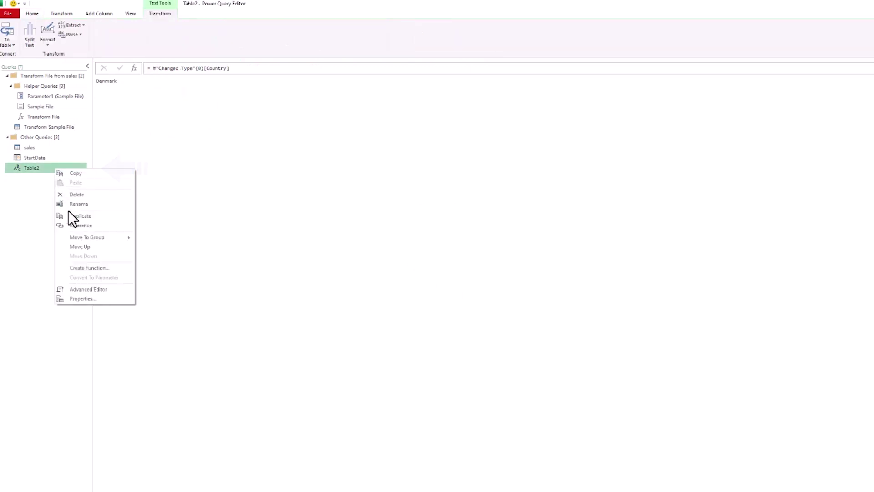
pyautogui.click(82, 205)
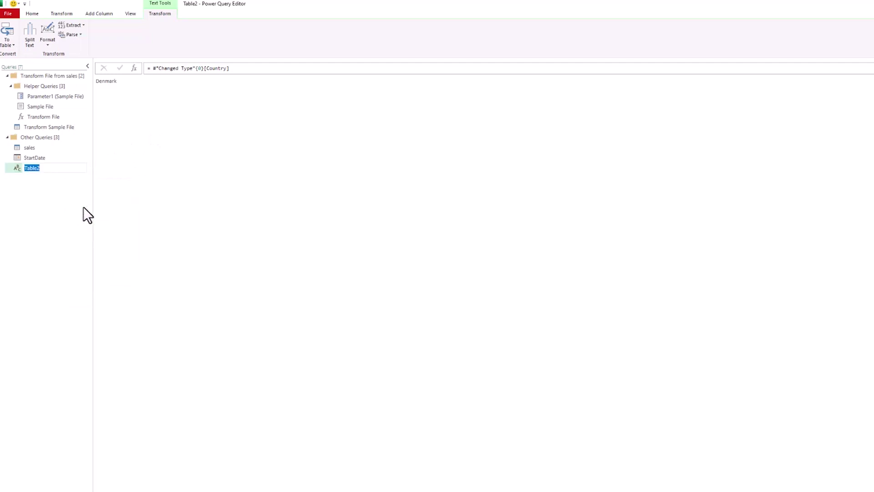
pyautogui.write('SelCount')
pyautogui.write('ry')
pyautogui.press('Return')
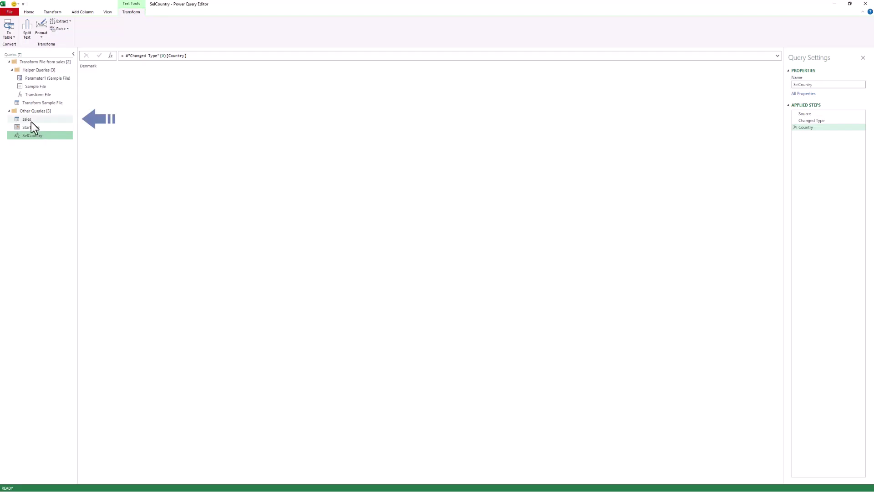
# Step: In the sales query, insert a step after Source that replaces .xlsx with nothing in the Name column
pyautogui.click(28, 118)
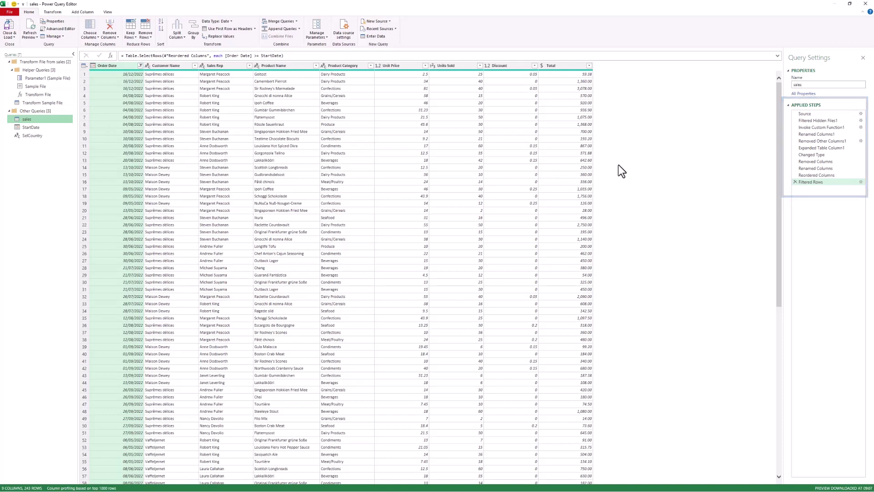
pyautogui.click(821, 114)
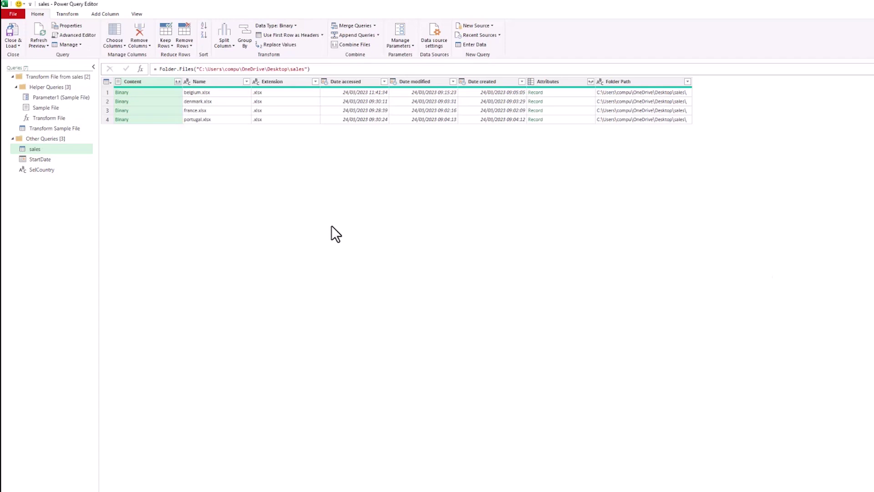
pyautogui.click(224, 83)
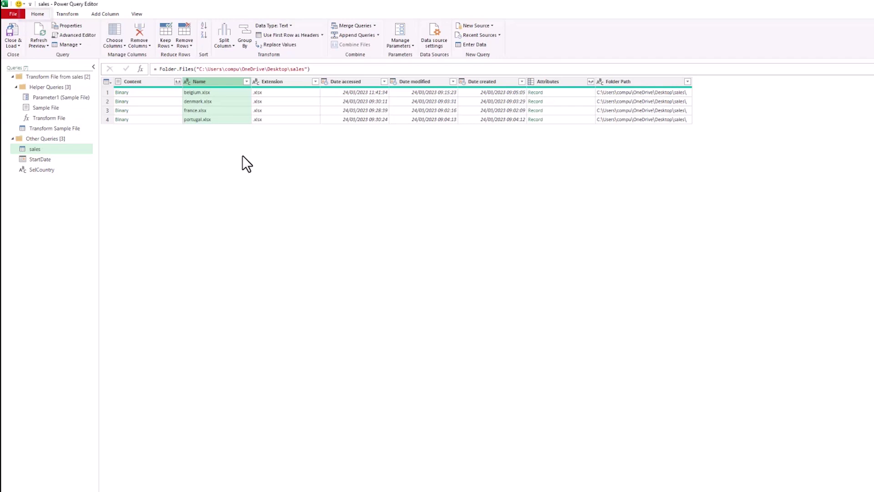
pyautogui.click(287, 47)
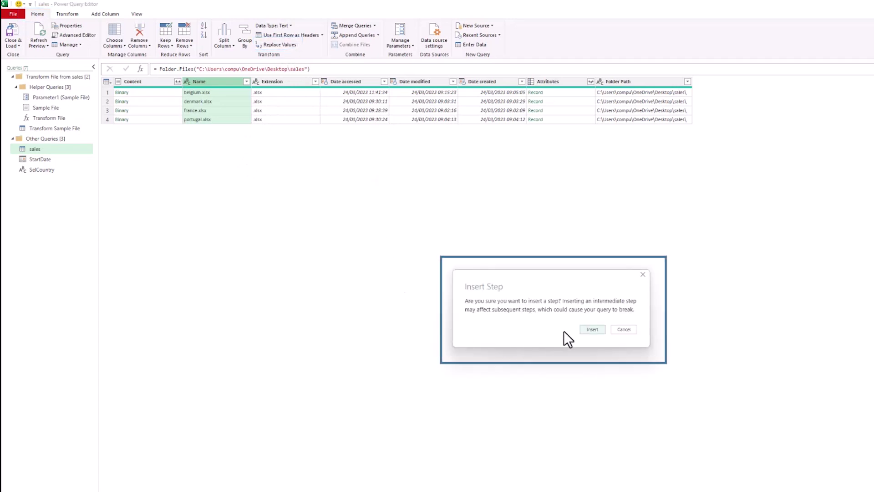
pyautogui.click(582, 329)
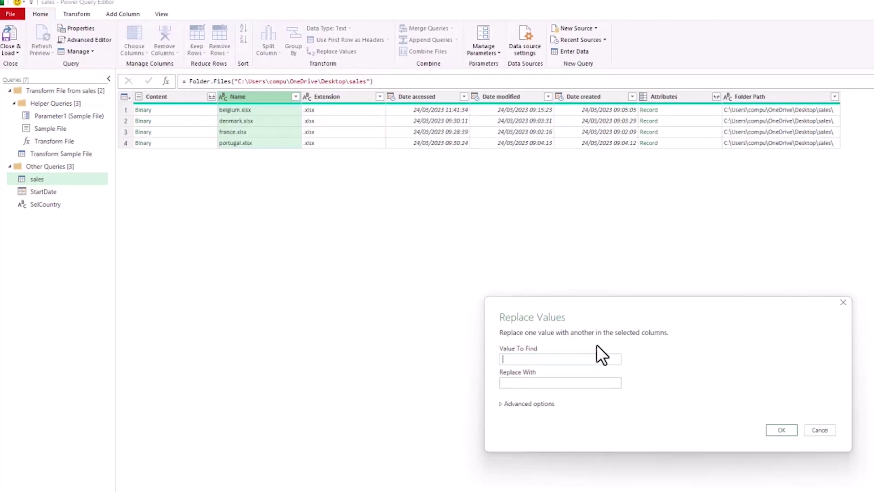
pyautogui.write('.xlsx')
pyautogui.click(775, 432)
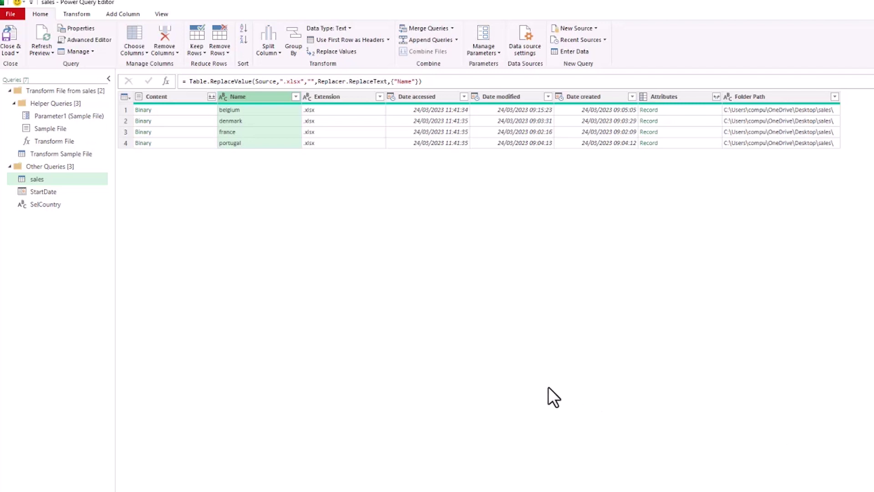
# Step: Filter the sales query's Name column to show only denmark
pyautogui.click(296, 97)
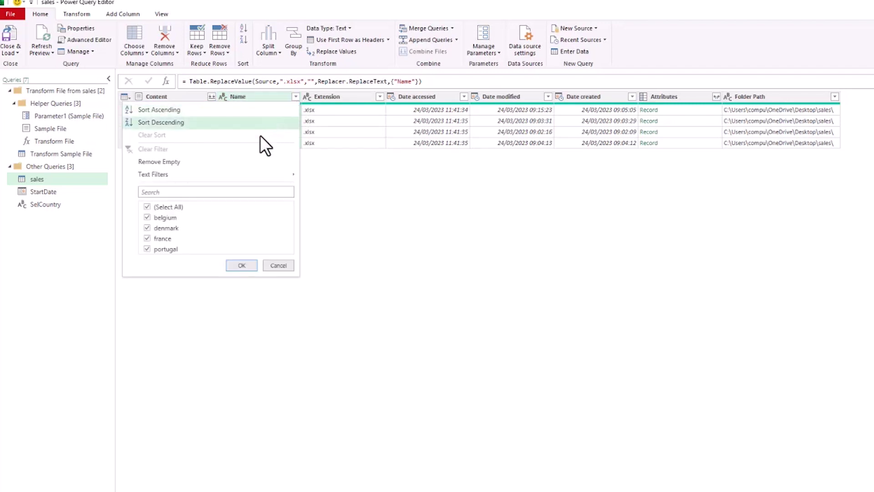
pyautogui.click(147, 208)
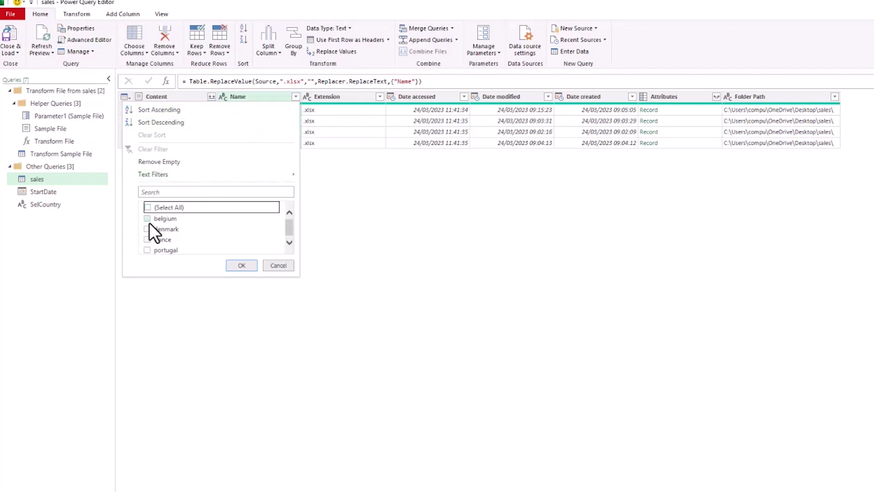
pyautogui.click(148, 228)
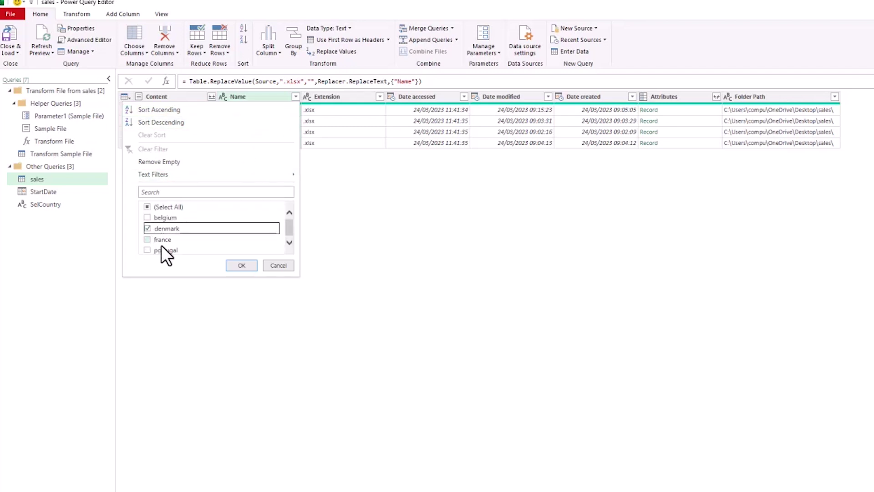
pyautogui.click(241, 266)
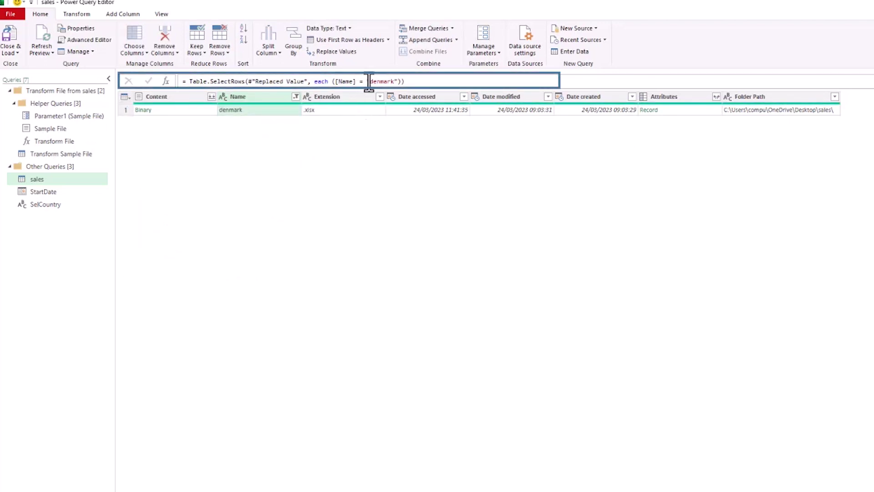
# Step: Replace the fixed "denmark" value in the Name filter formula with the SelCountry query
pyautogui.moveTo(367, 81); pyautogui.dragTo(398, 81)
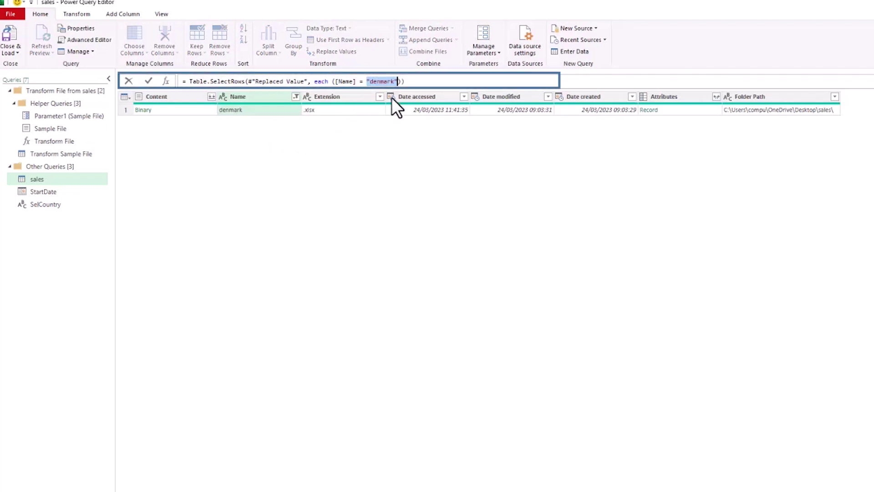
pyautogui.write('SelCountry')
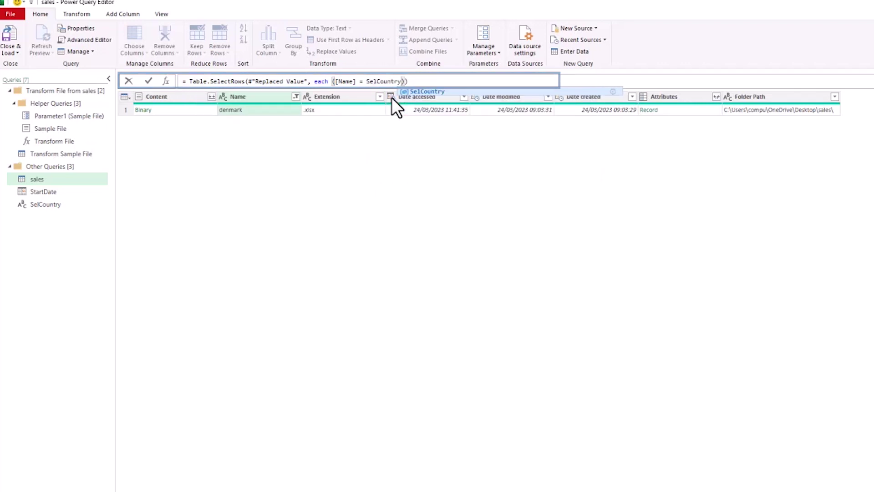
pyautogui.click(417, 91)
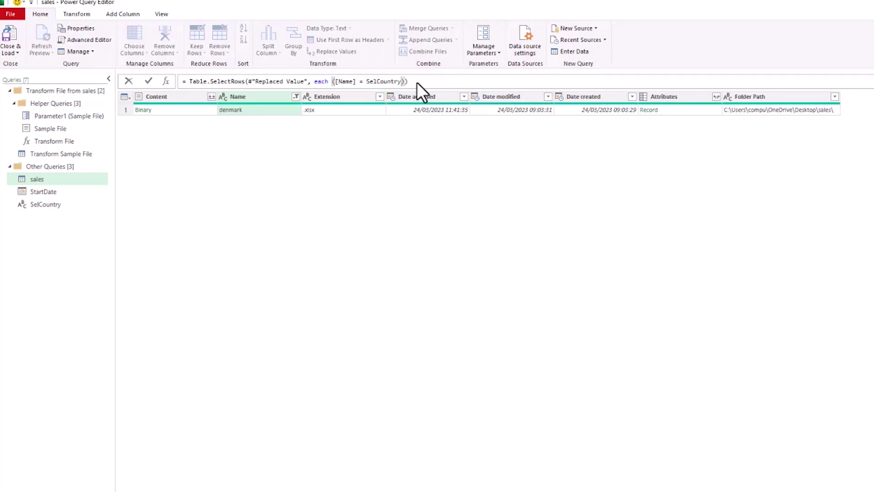
pyautogui.click(417, 82)
pyautogui.press('Return')
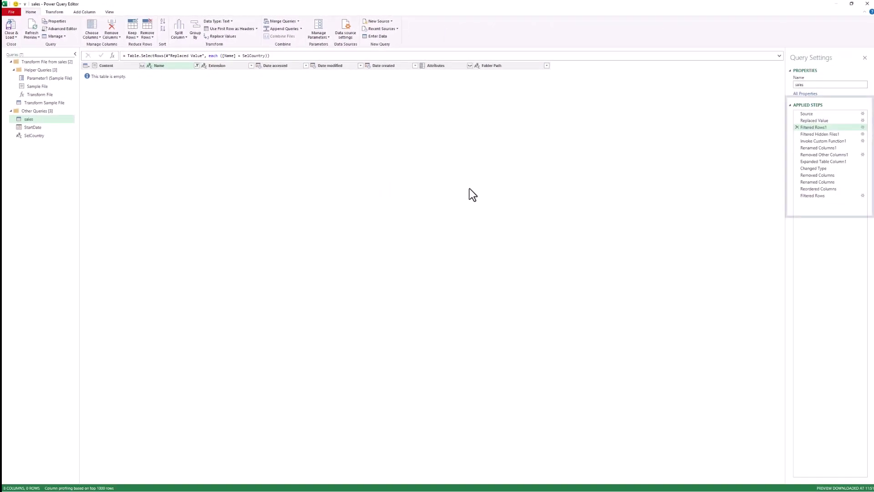
# Step: Insert a Capitalize Each Word transformation on the Name column directly after the Replaced Value step
pyautogui.click(810, 122)
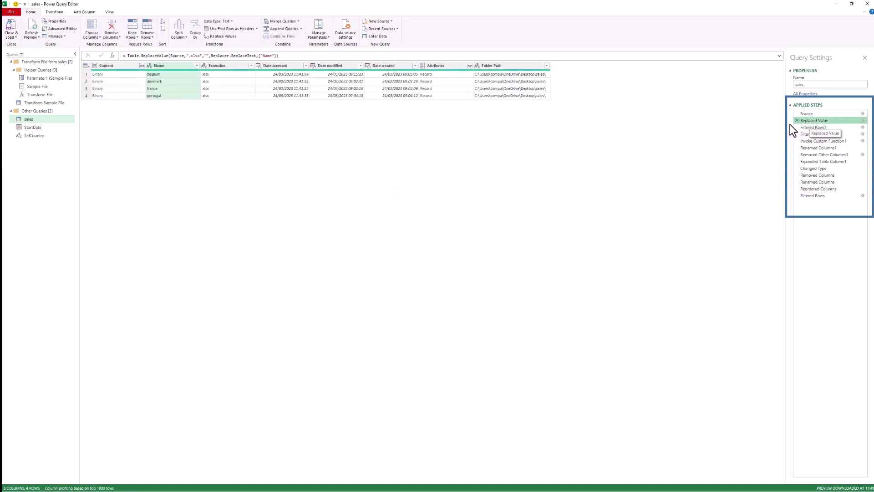
pyautogui.rightClick(176, 69)
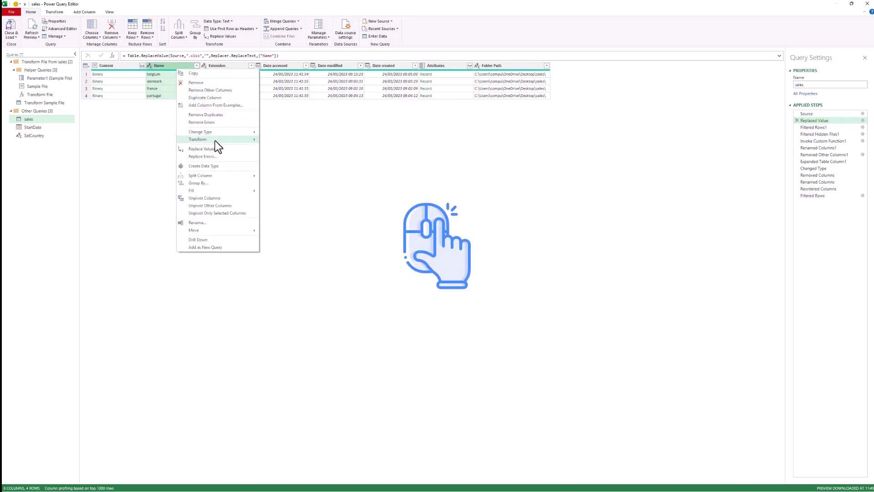
pyautogui.moveTo(215, 141)
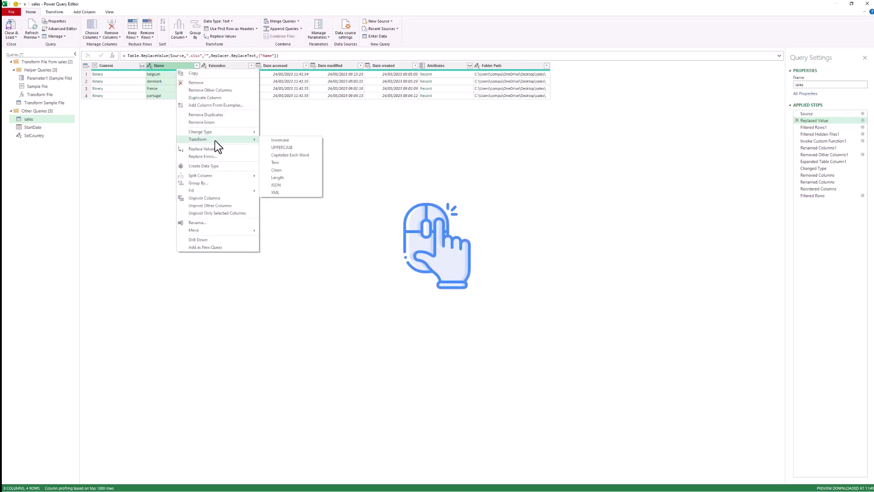
pyautogui.click(280, 157)
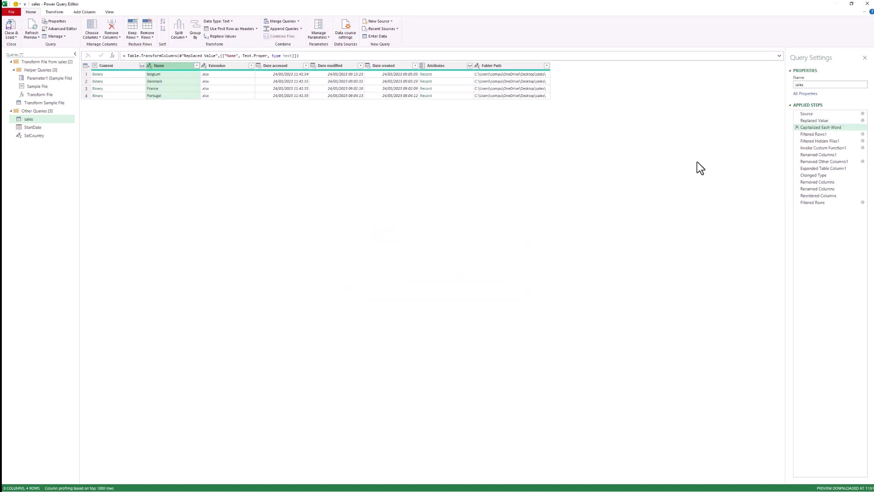
# Step: Review the sales query's two filtered-row steps, then close Power Query and load the SelCountry query as a connection only
pyautogui.click(815, 135)
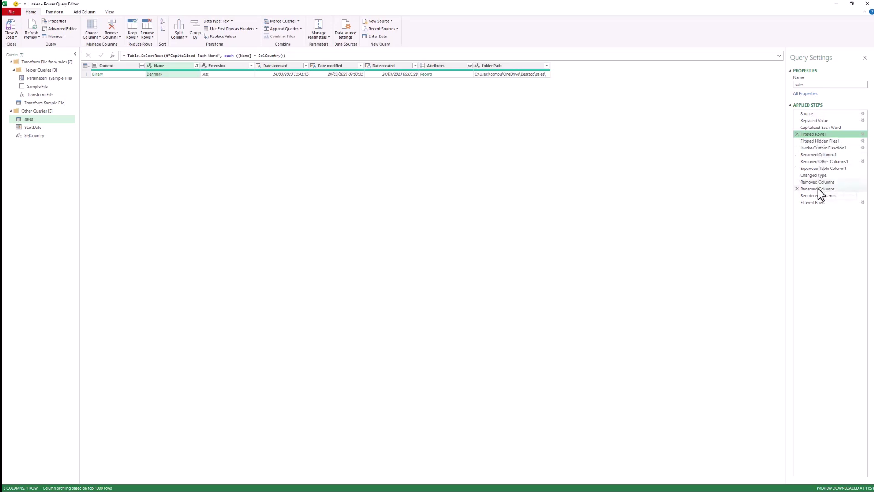
pyautogui.click(816, 203)
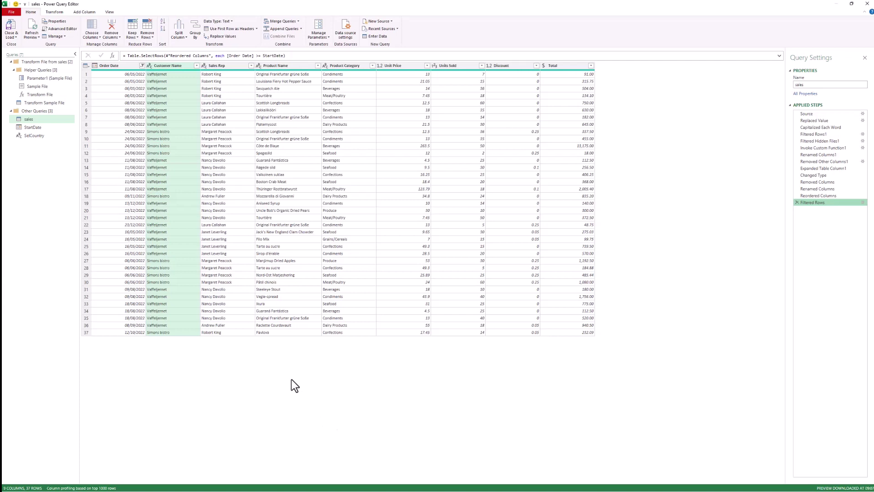
pyautogui.click(12, 38)
pyautogui.click(33, 53)
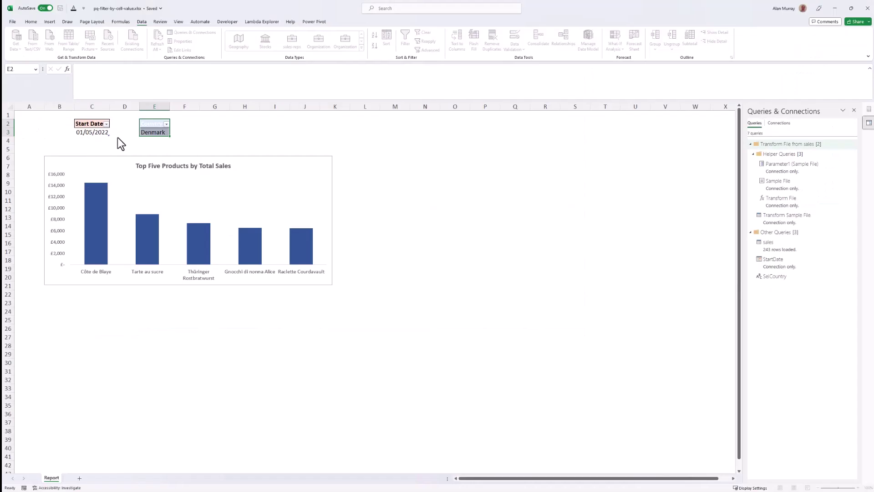
pyautogui.click(236, 180)
pyautogui.click(266, 224)
# Step: Apply the None table style from the Light group to the Country table
pyautogui.click(486, 48)
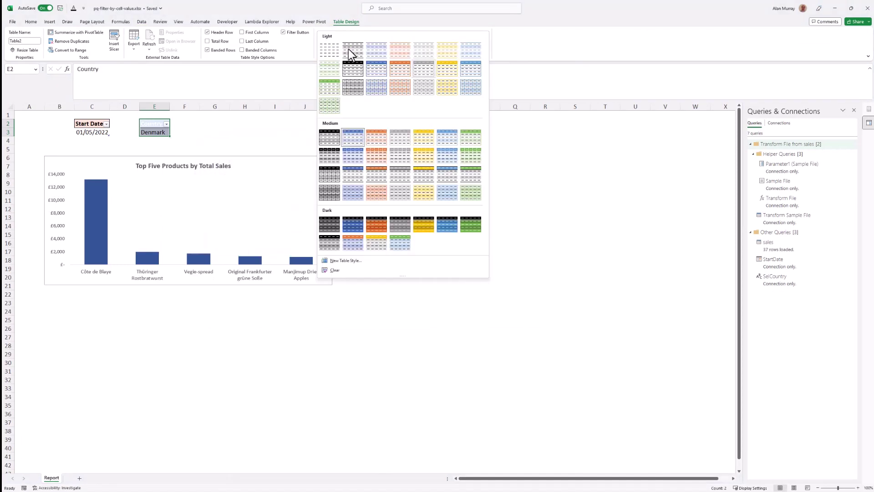
pyautogui.click(331, 50)
pyautogui.click(263, 135)
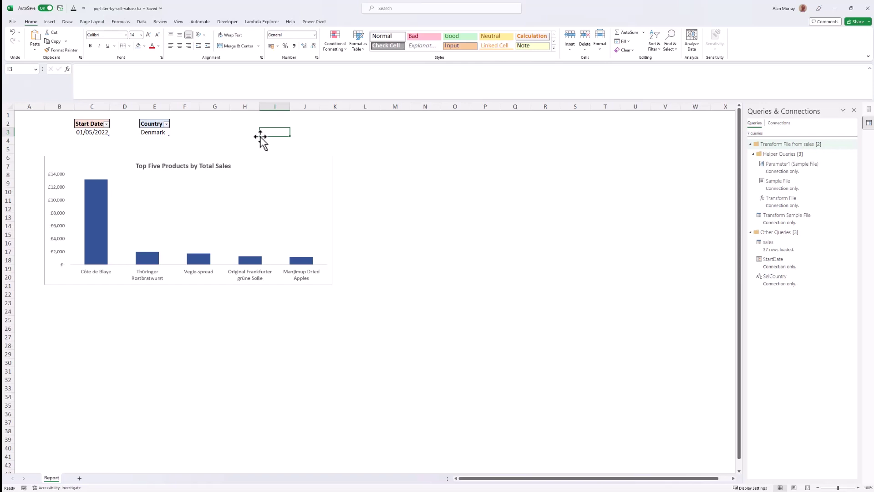
# Step: Choose France in the Country cell and refresh all queries to update the top-five products chart
pyautogui.click(162, 133)
pyautogui.click(172, 133)
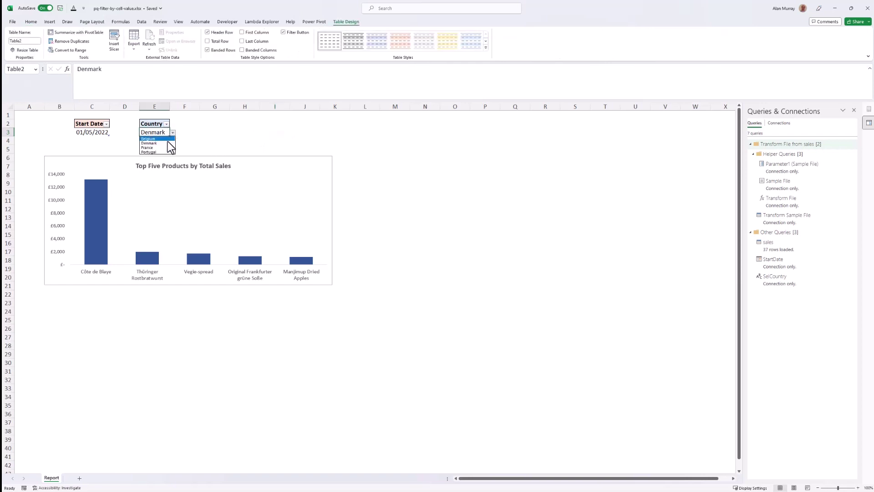
pyautogui.click(164, 147)
pyautogui.click(142, 22)
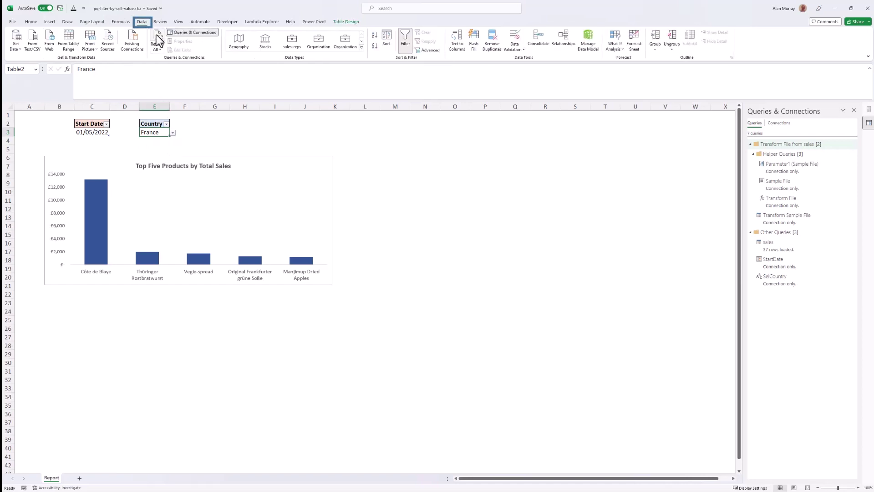
pyautogui.click(157, 40)
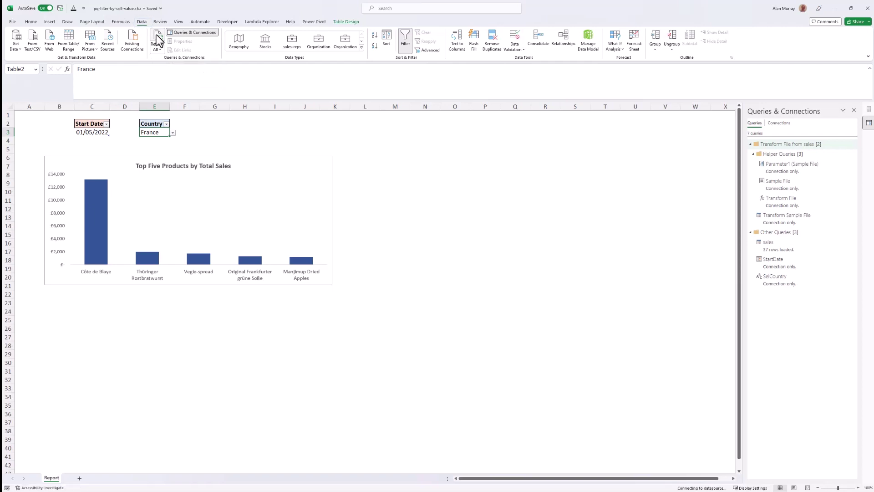